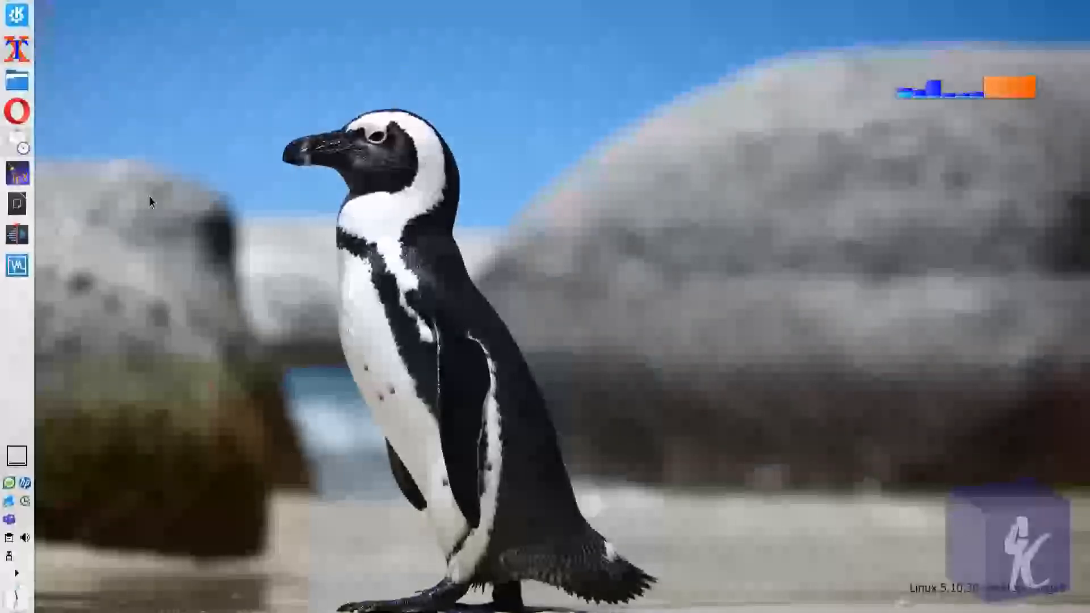
- Open Kdenlive and import the Video Treasures '87 Hal Roach clip from the YouTube-DL/DudeThatLogo folder, declining to switch to a new profile
left_click(25, 234)
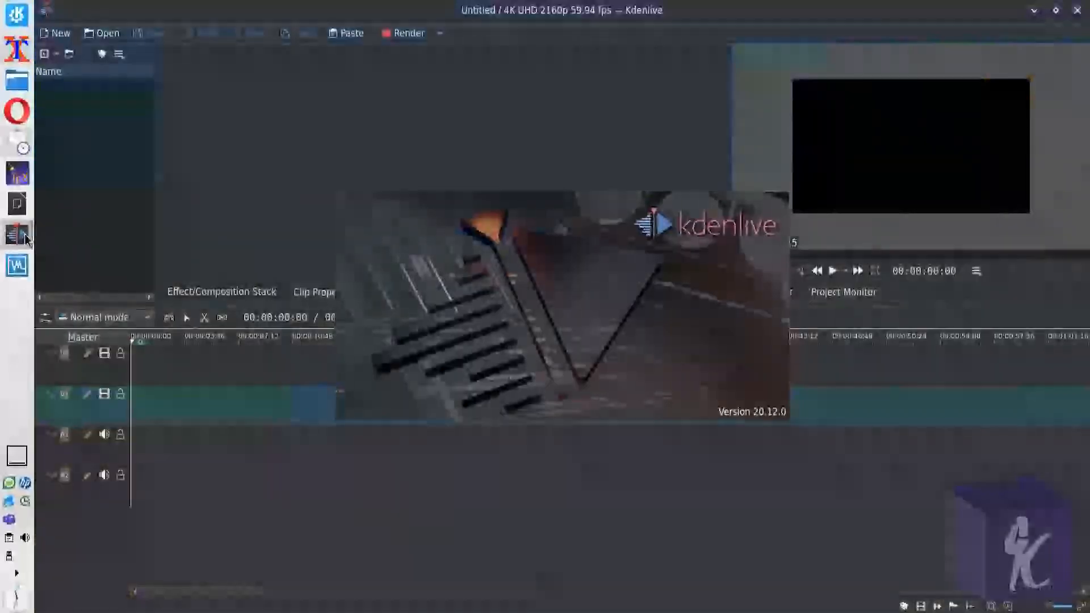
mouse_move(25, 235)
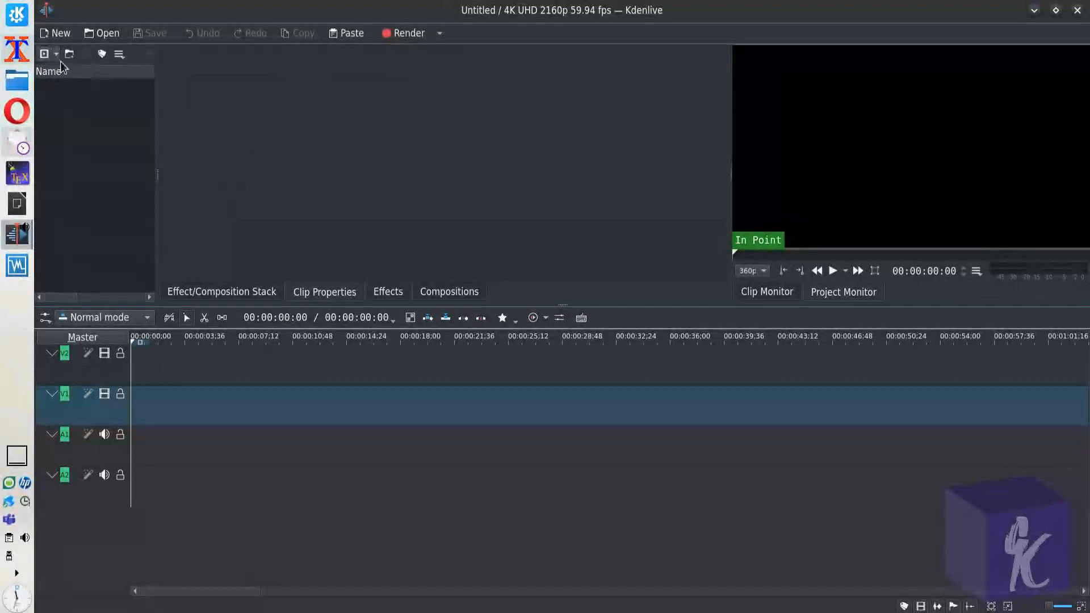
left_click(45, 53)
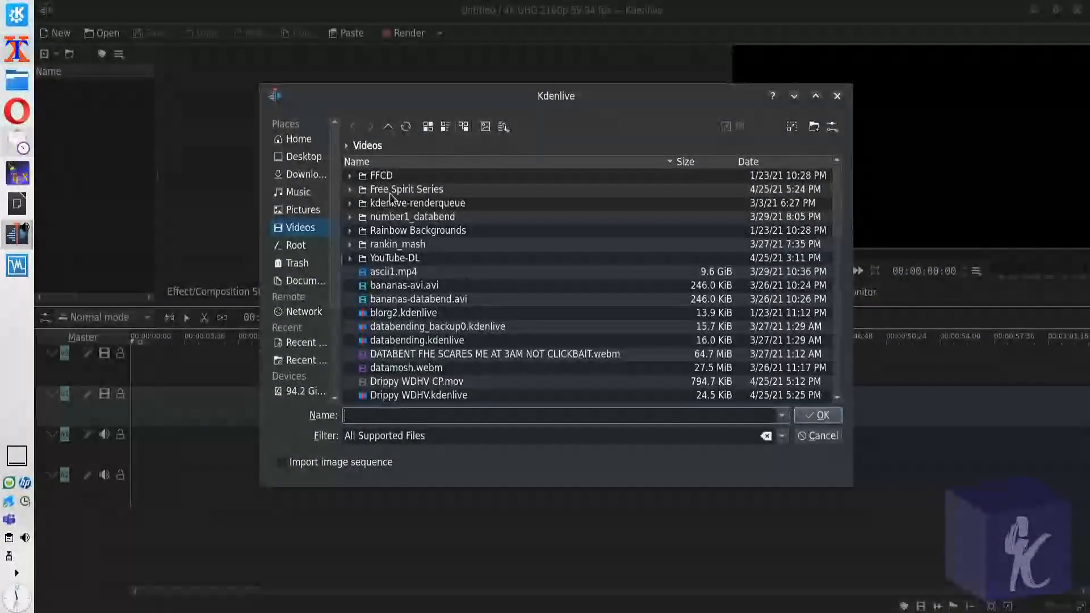
left_click(396, 260)
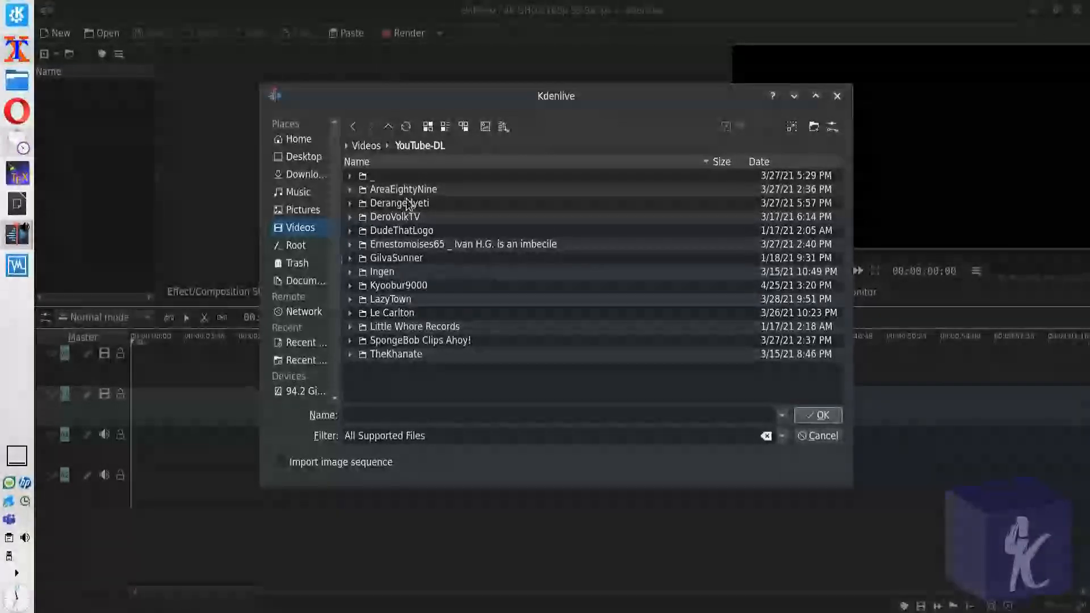
double_click(407, 230)
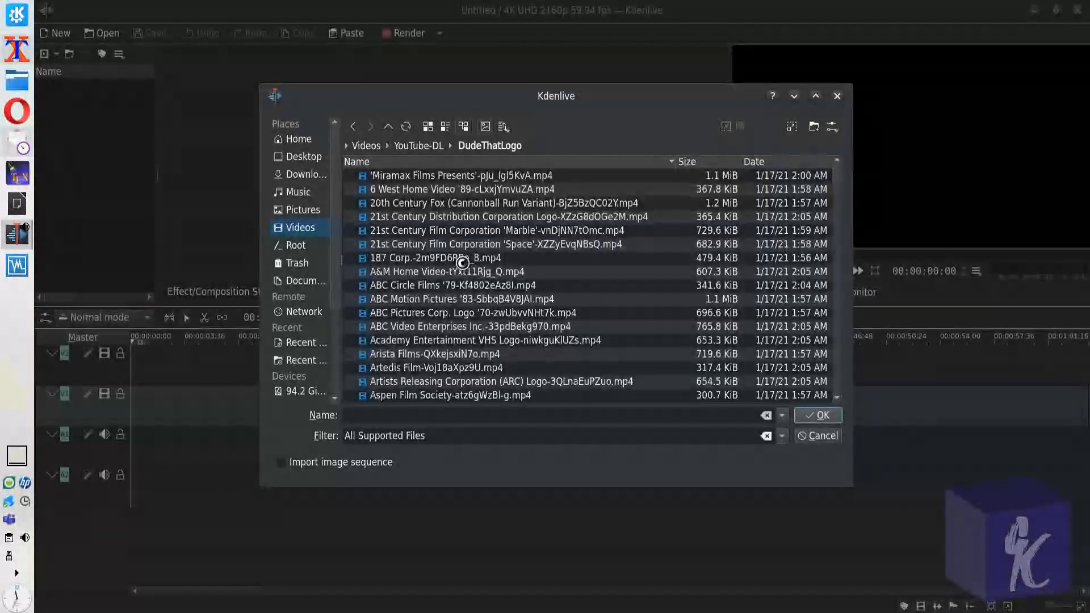
scroll(500, 284, "down", 20)
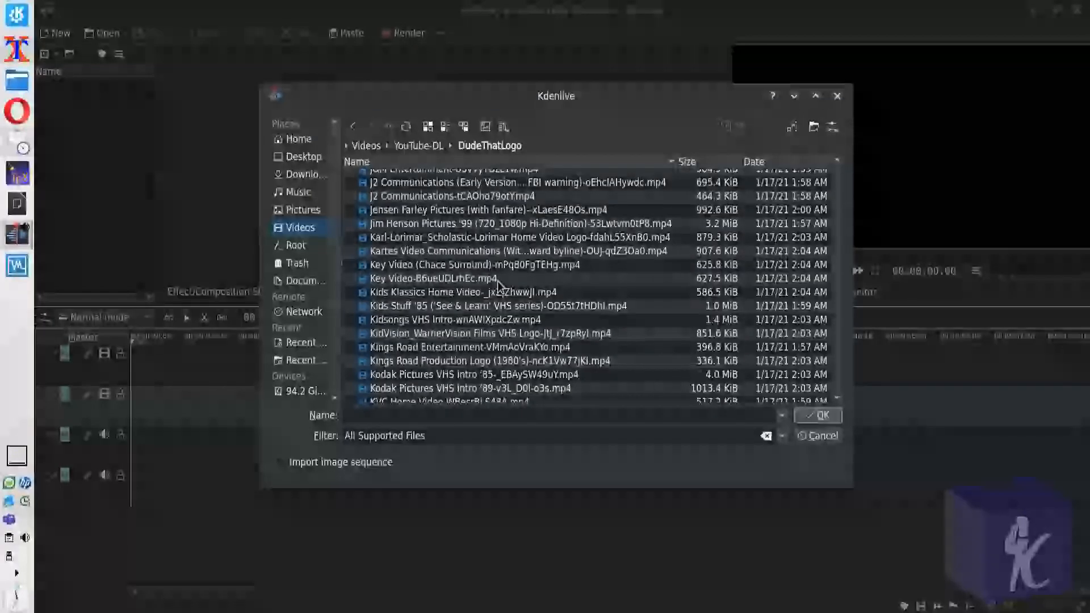
scroll(499, 285, "down", 15)
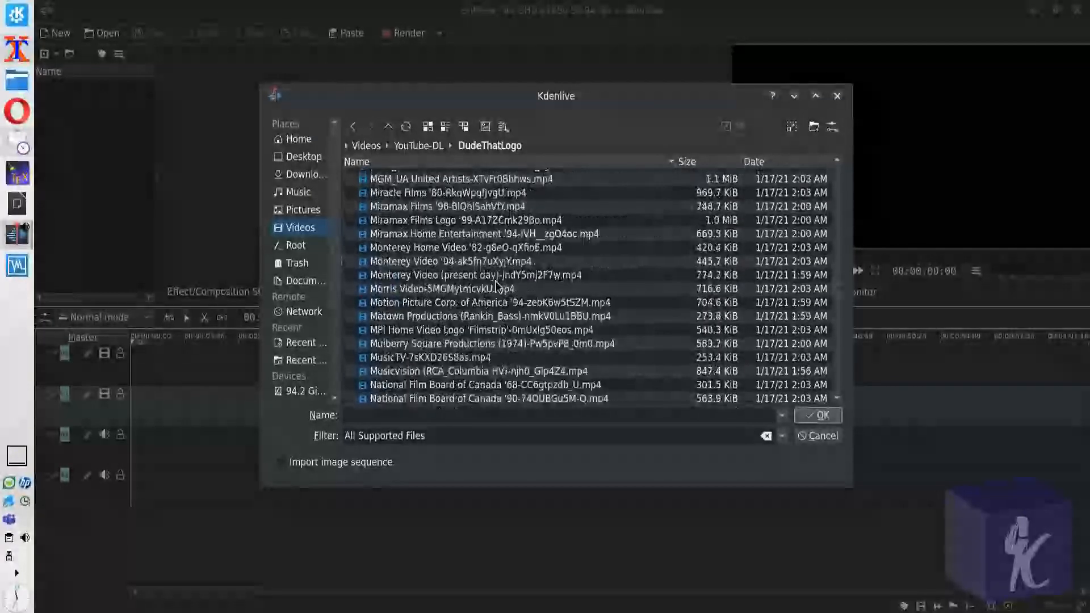
scroll(497, 283, "down", 15)
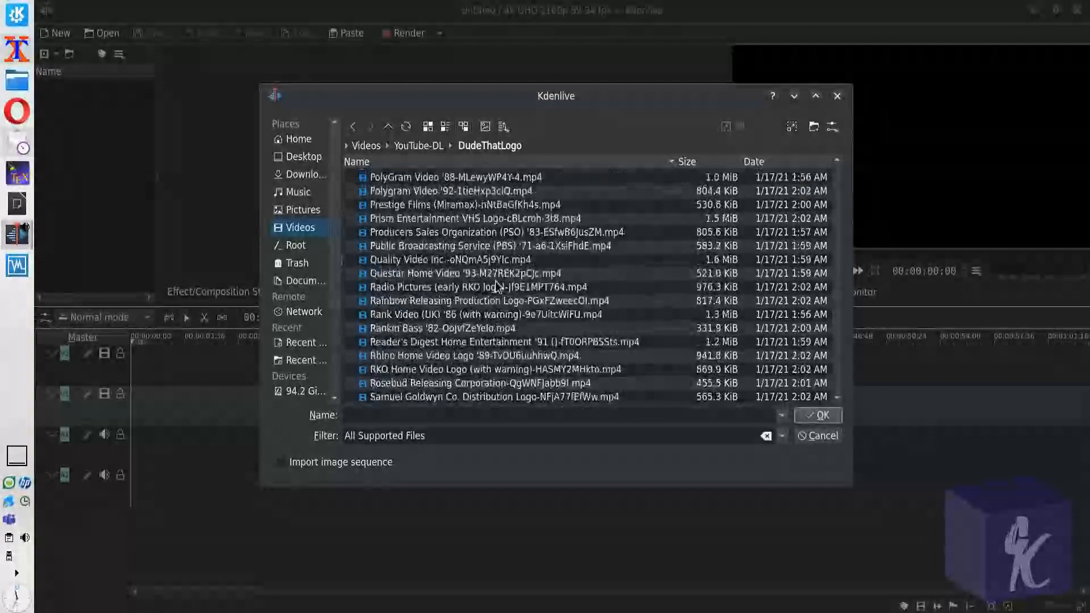
scroll(497, 283, "down", 10)
scroll(498, 285, "down", 12)
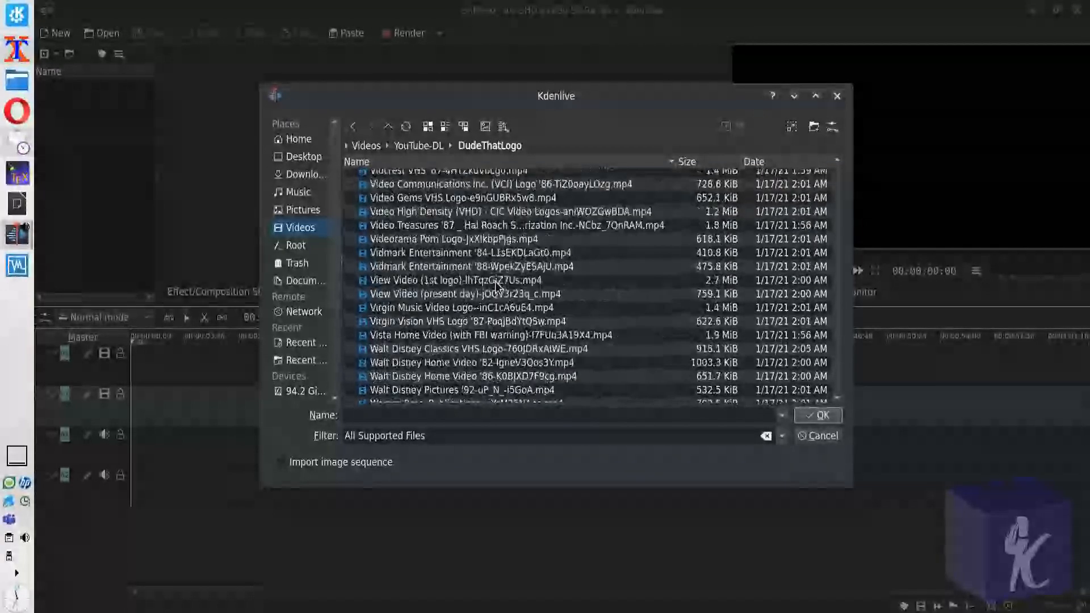
double_click(478, 226)
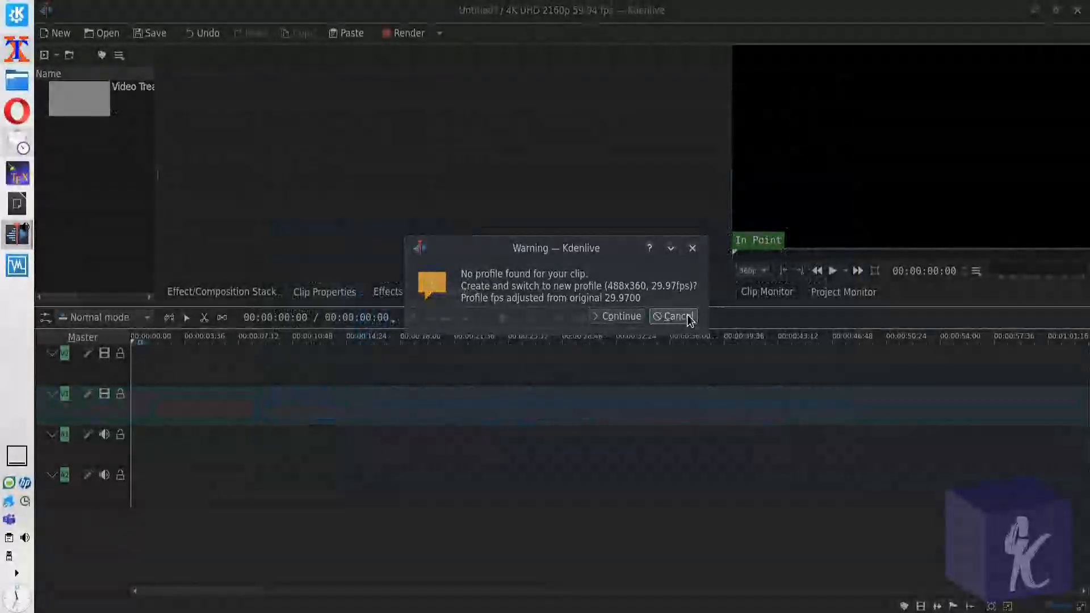
left_click(687, 316)
- Place the Video Treasures clip at the start of track V1 and scrub through its logo scenes
left_click_drag(108, 114, 130, 414)
left_click(384, 341)
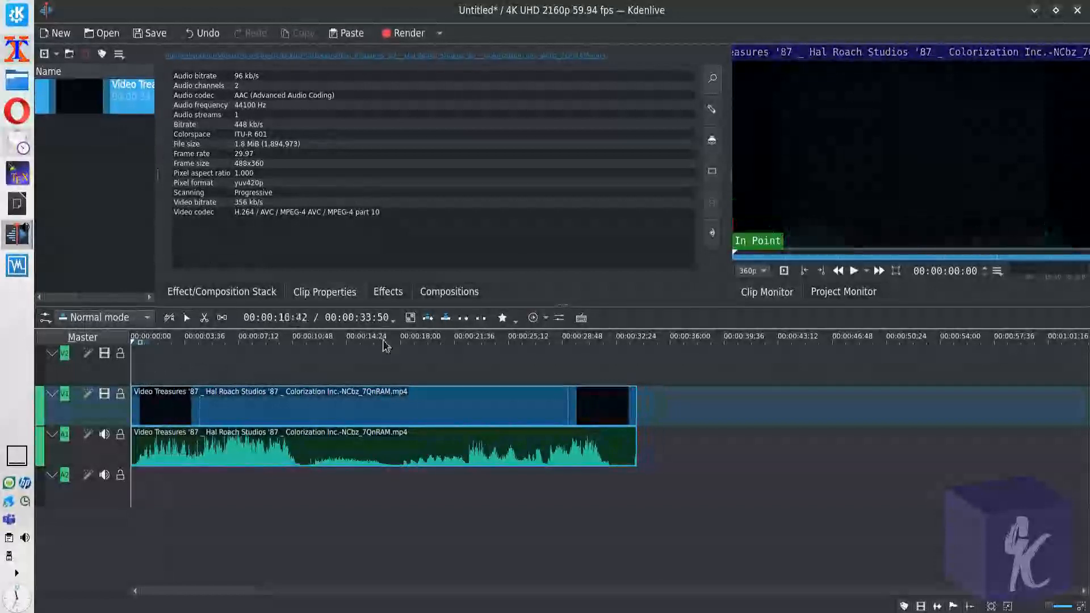
left_click_drag(384, 343, 243, 340)
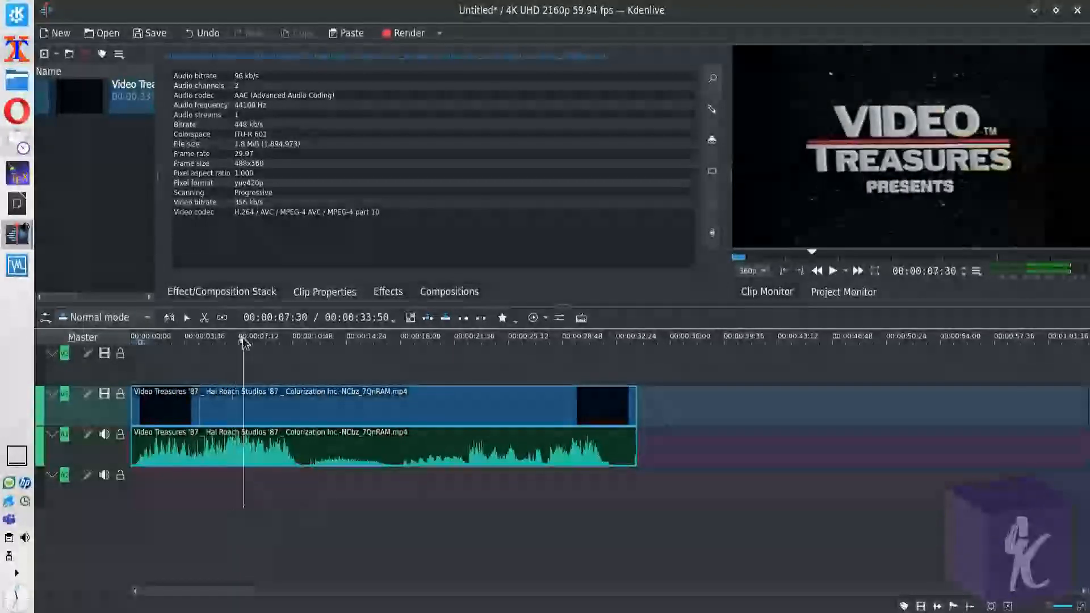
left_click(505, 341)
left_click(532, 341)
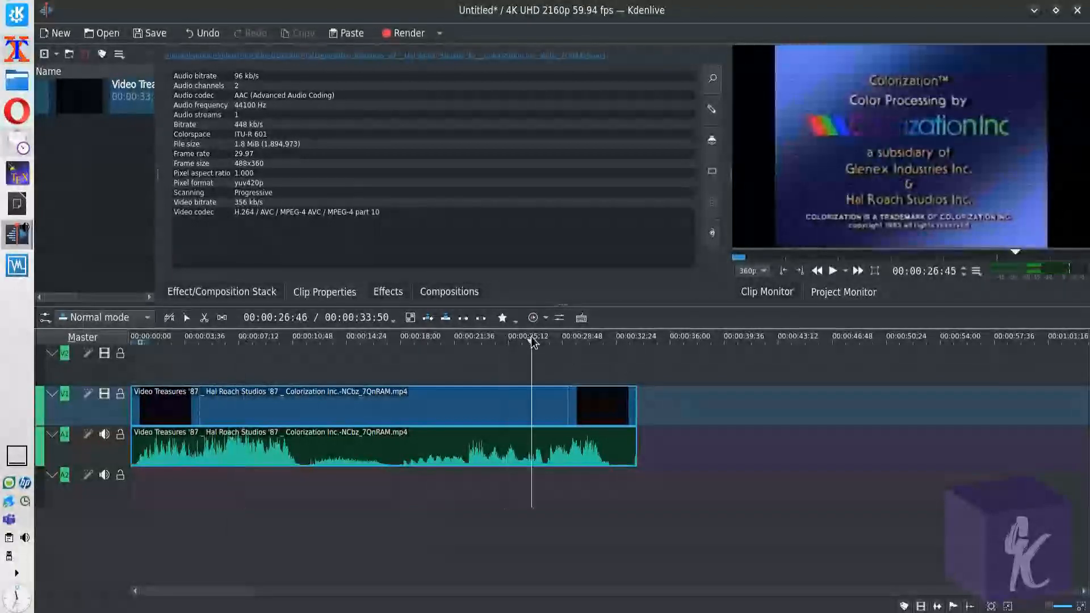
left_click(494, 340)
left_click(486, 341)
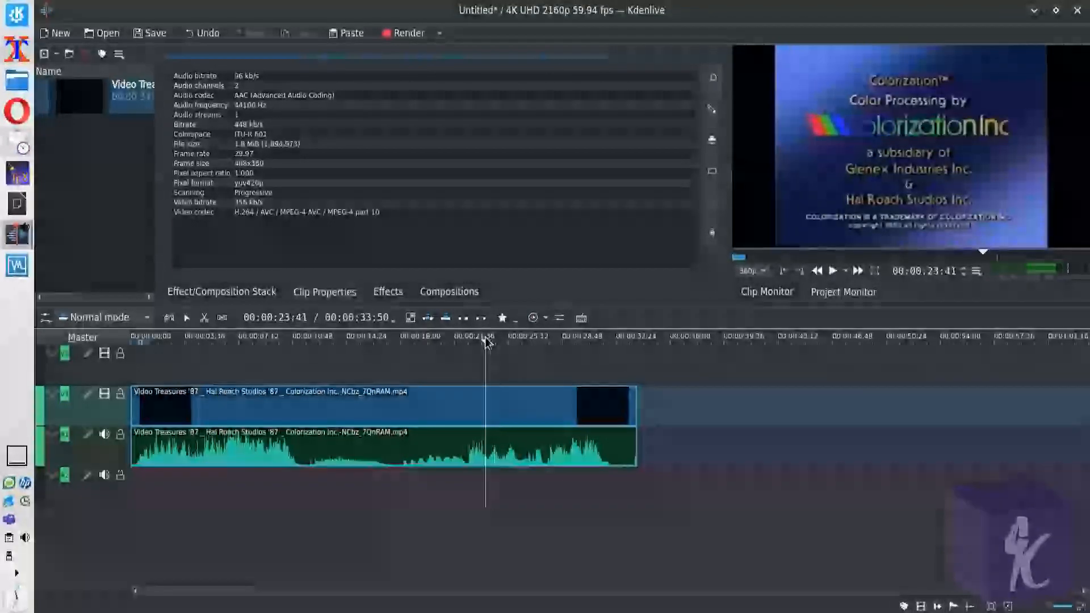
left_click(542, 342)
left_click(561, 340)
left_click(543, 341)
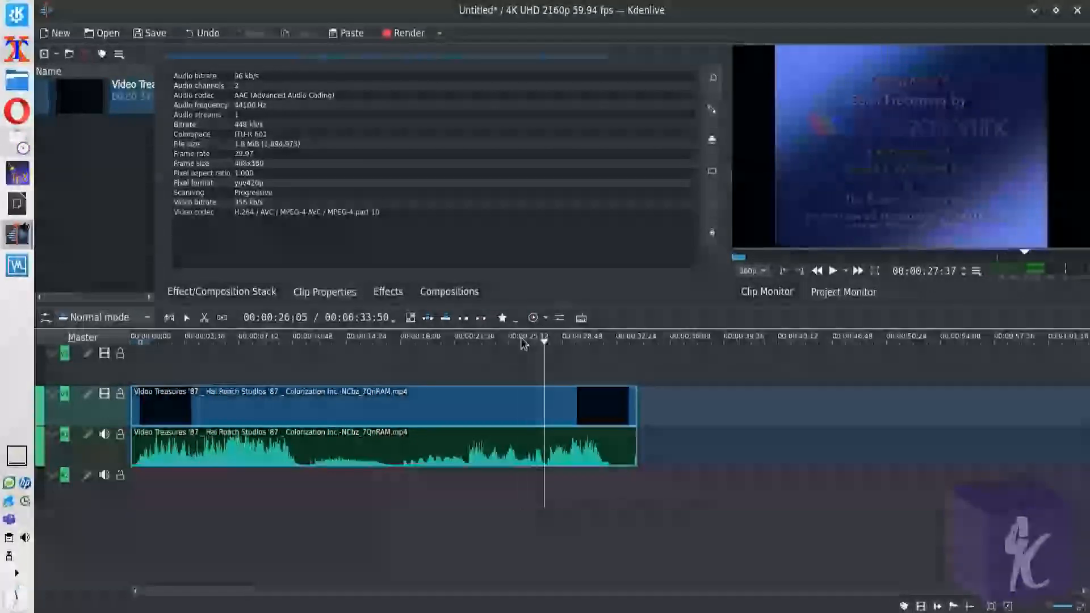
left_click(519, 339)
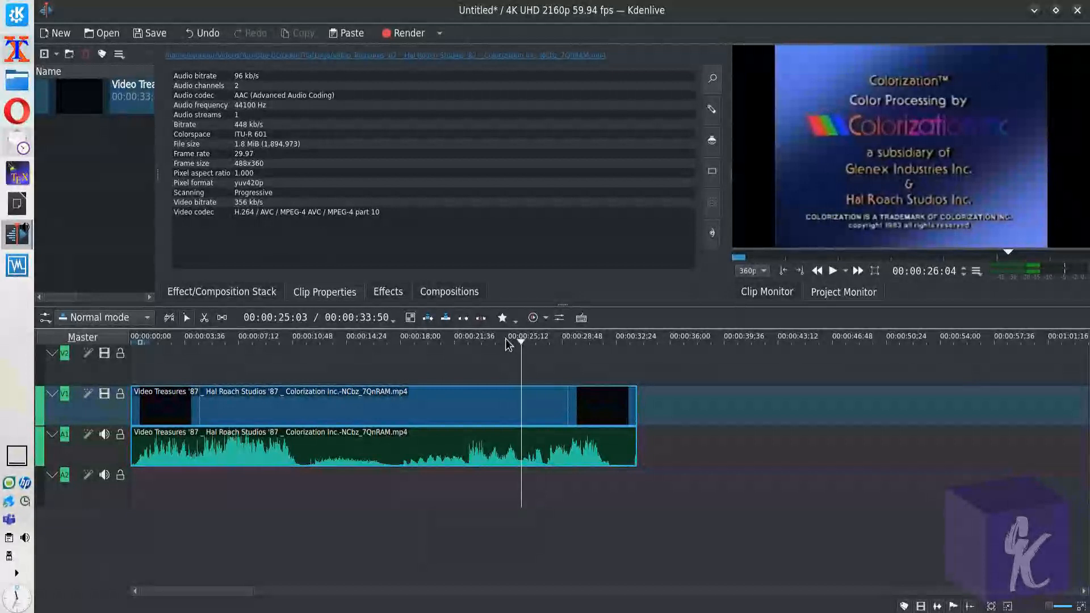
left_click_drag(260, 342, 262, 342)
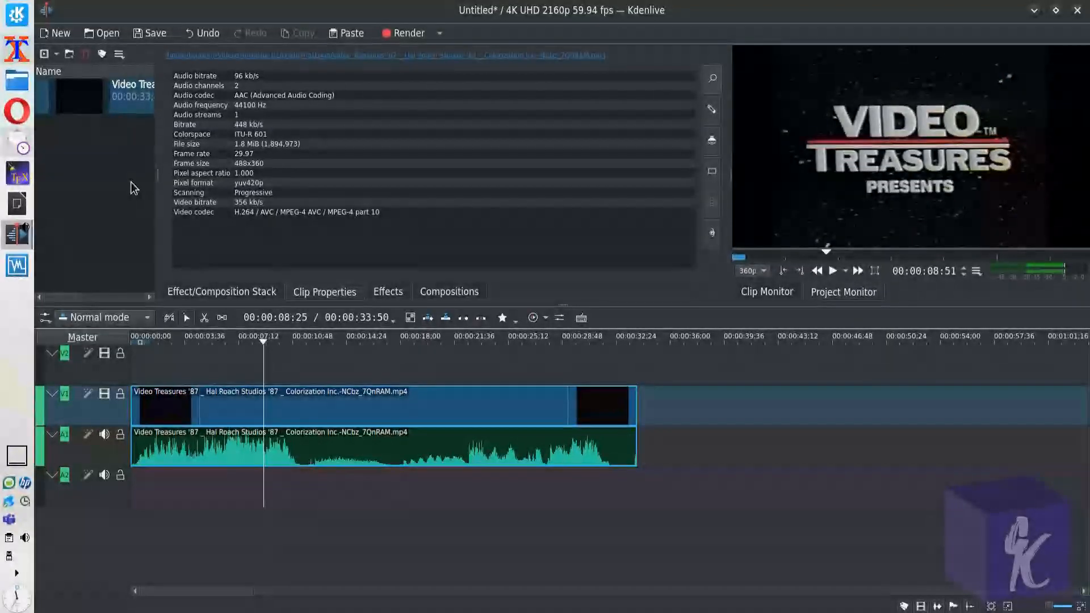
- Import the Britt Allcroft Presents clip and put it at the start of track V1 in place of the Video Treasures clip
left_click(44, 54)
scroll(544, 335, "down", 10)
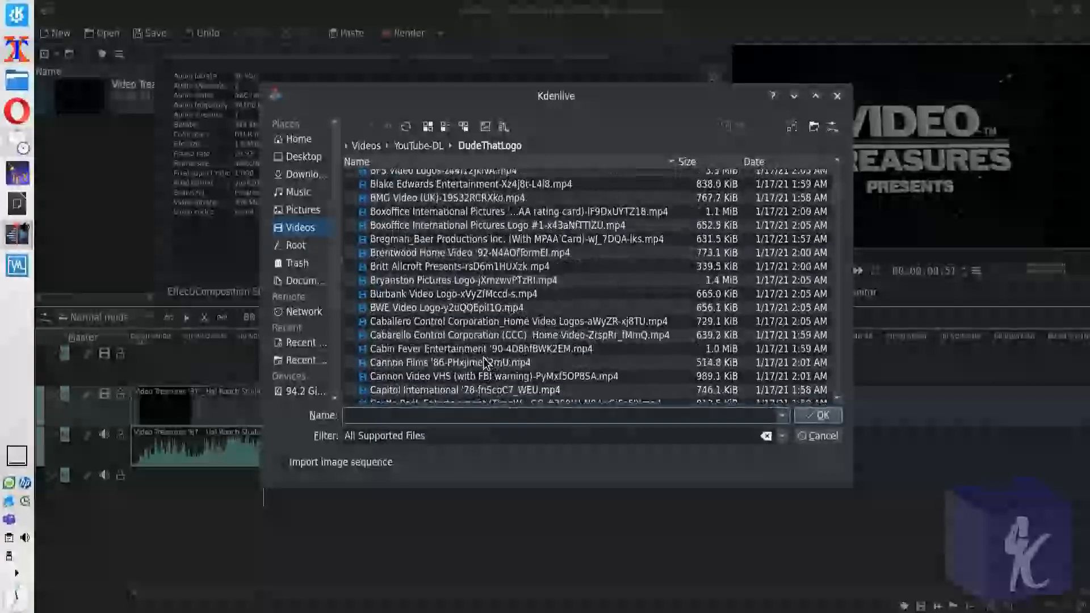
double_click(431, 272)
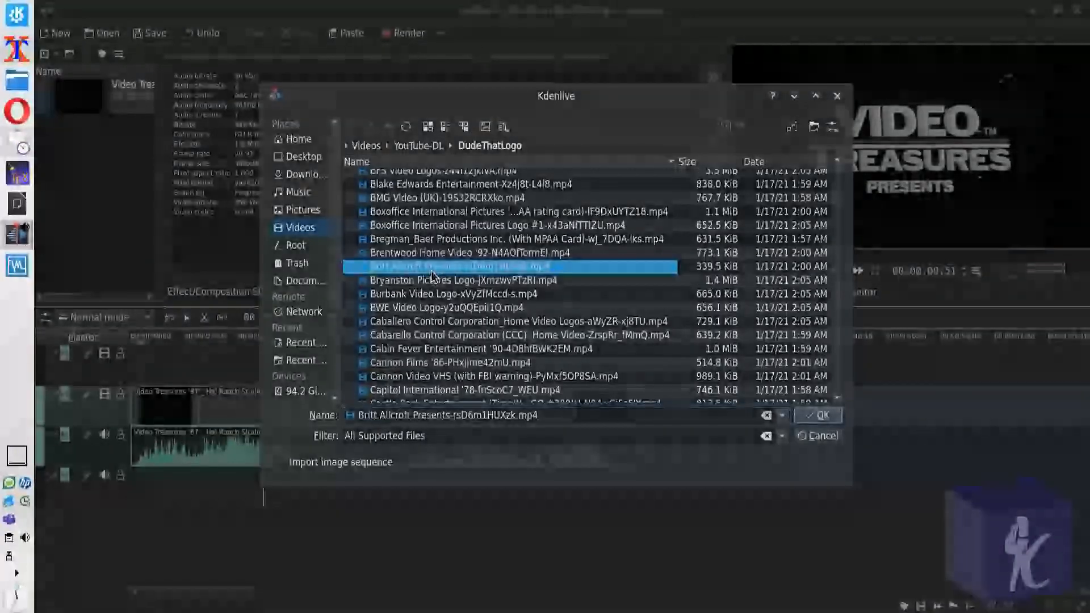
key("Delete")
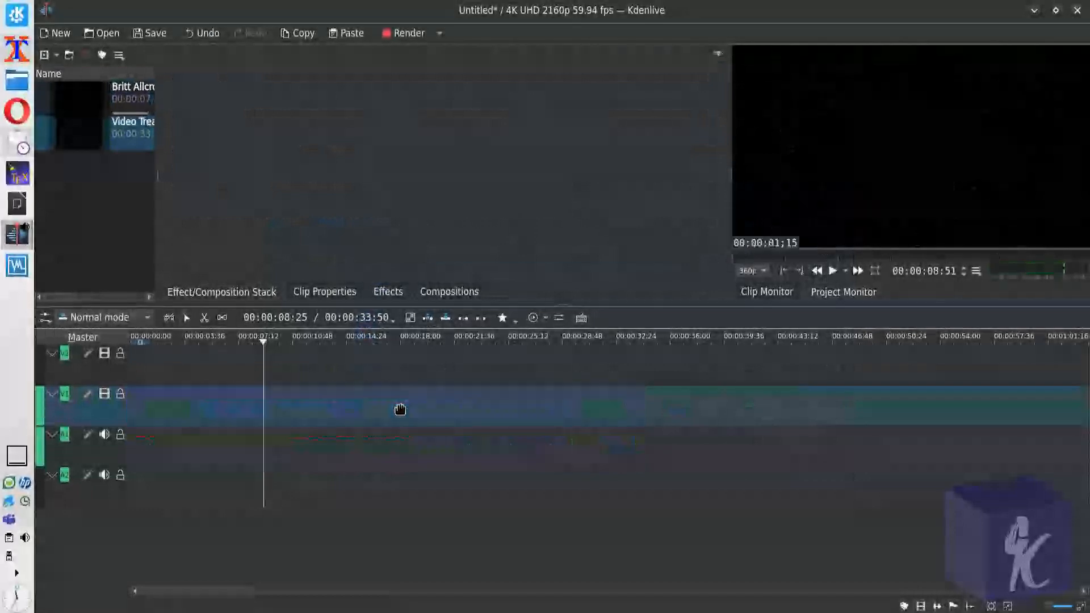
left_click_drag(132, 105, 137, 404)
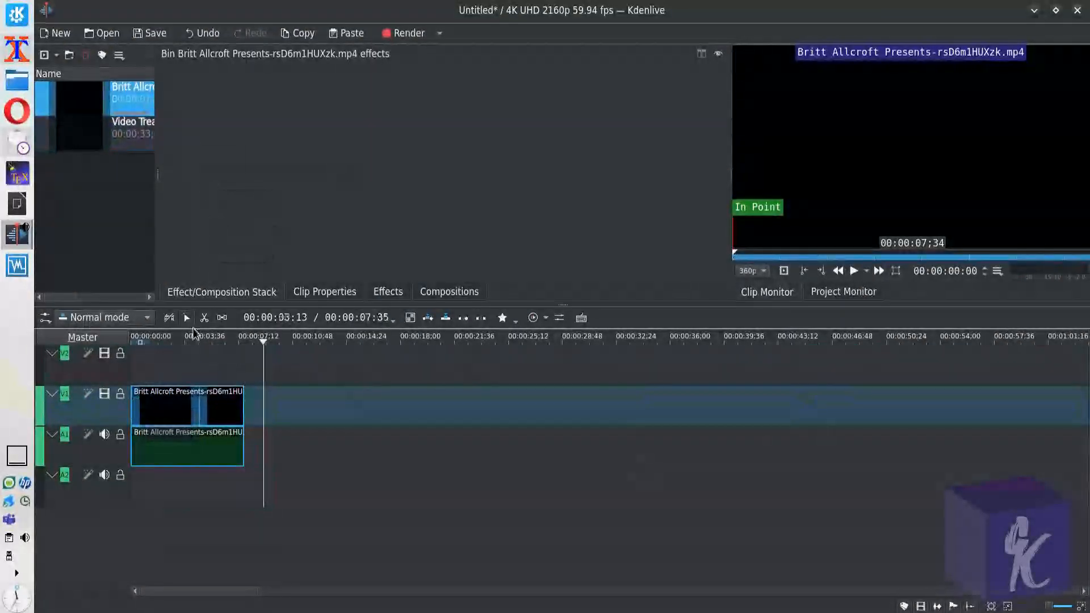
left_click(194, 338)
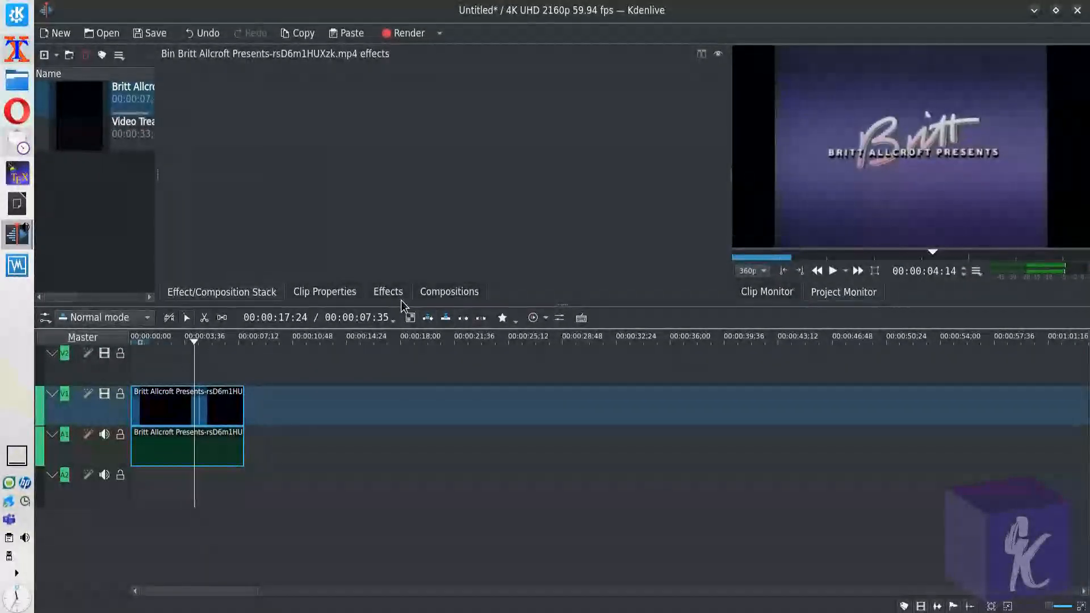
- Find the Transform effect by searching for "trans" and apply it to the Britt Allcroft clip on V1
left_click(388, 292)
left_click(210, 66)
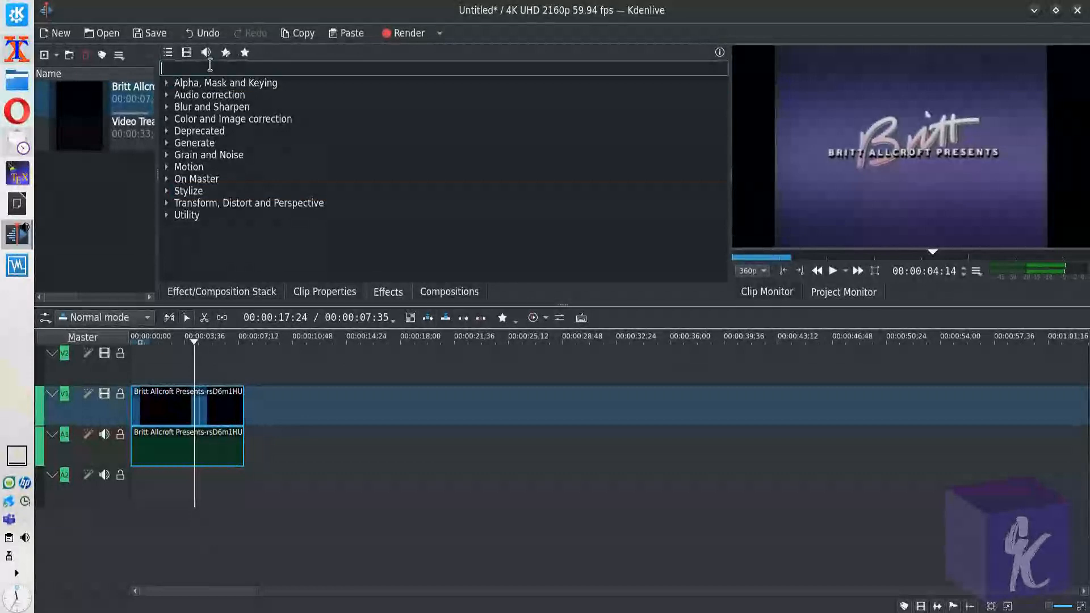
type("trans")
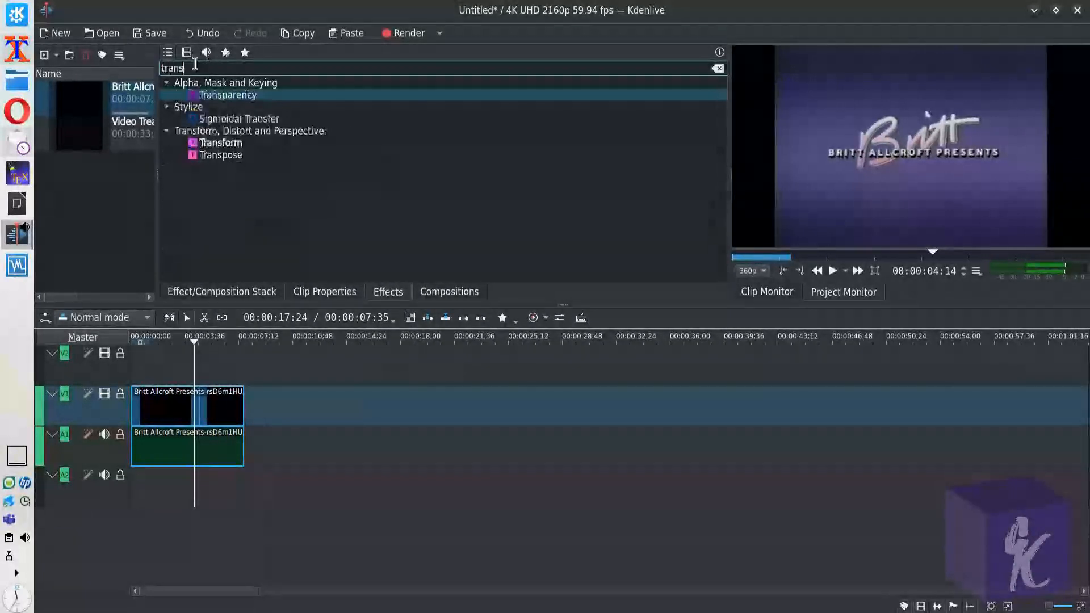
left_click_drag(222, 143, 207, 417)
left_click(200, 342)
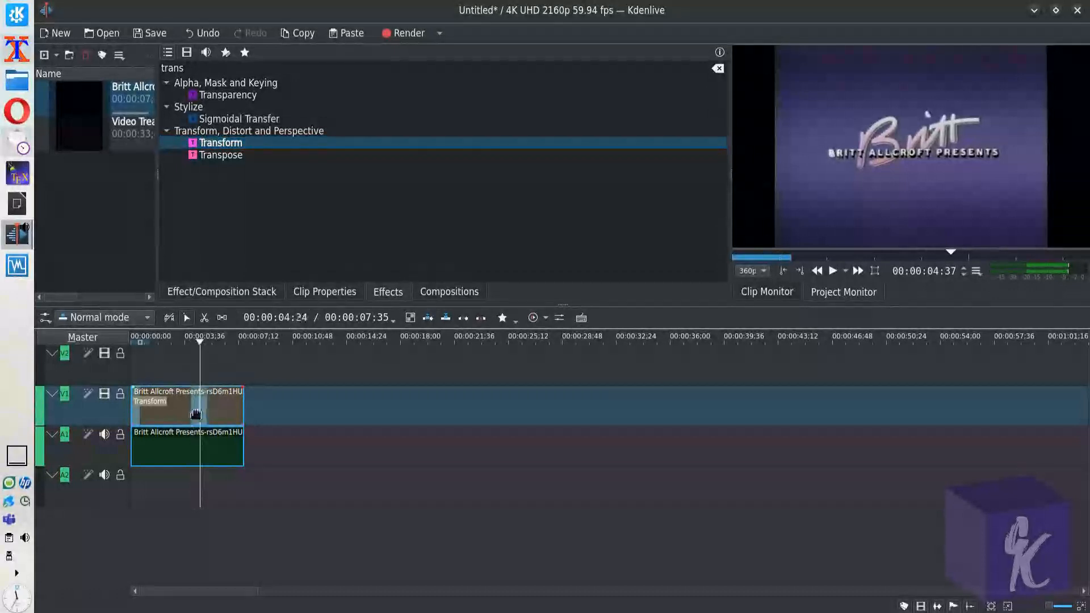
- Fit the clip to the frame width and centre it vertically with the Transform effect, and play it back to check the framing
left_click(195, 414)
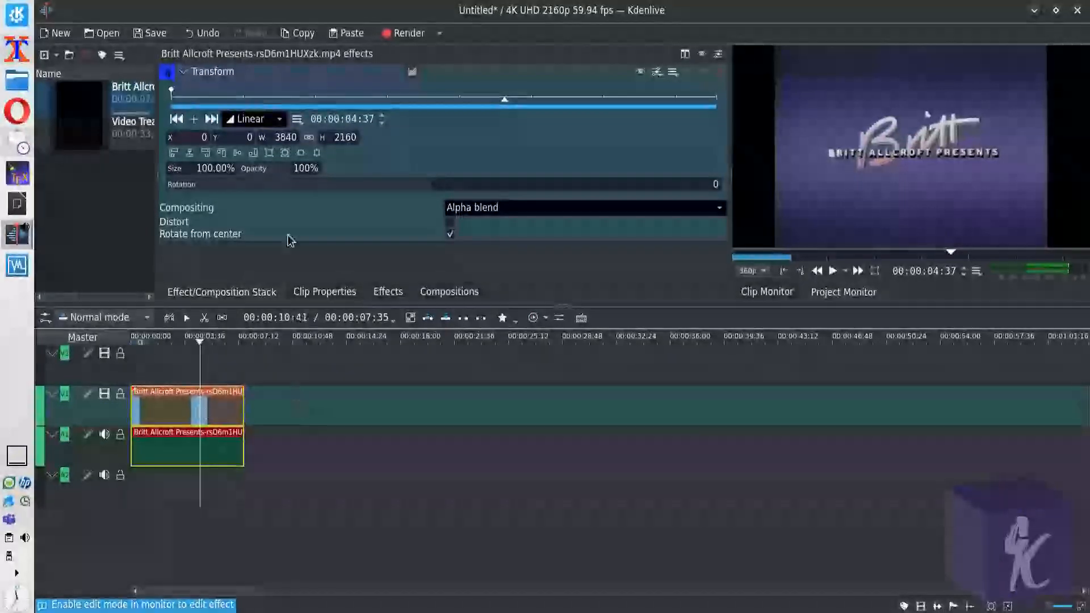
left_click(302, 154)
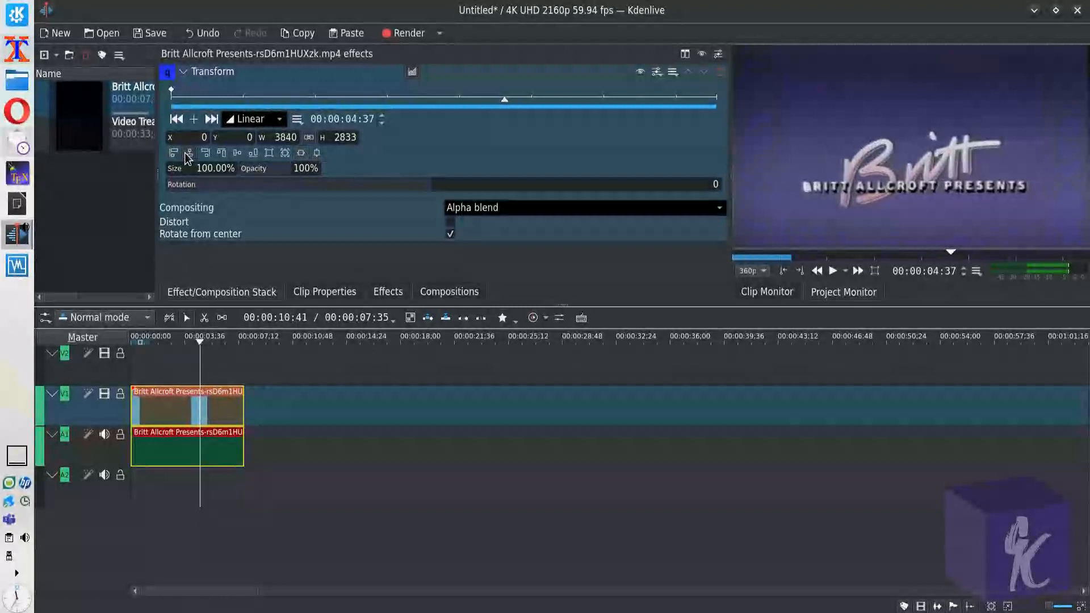
left_click(235, 154)
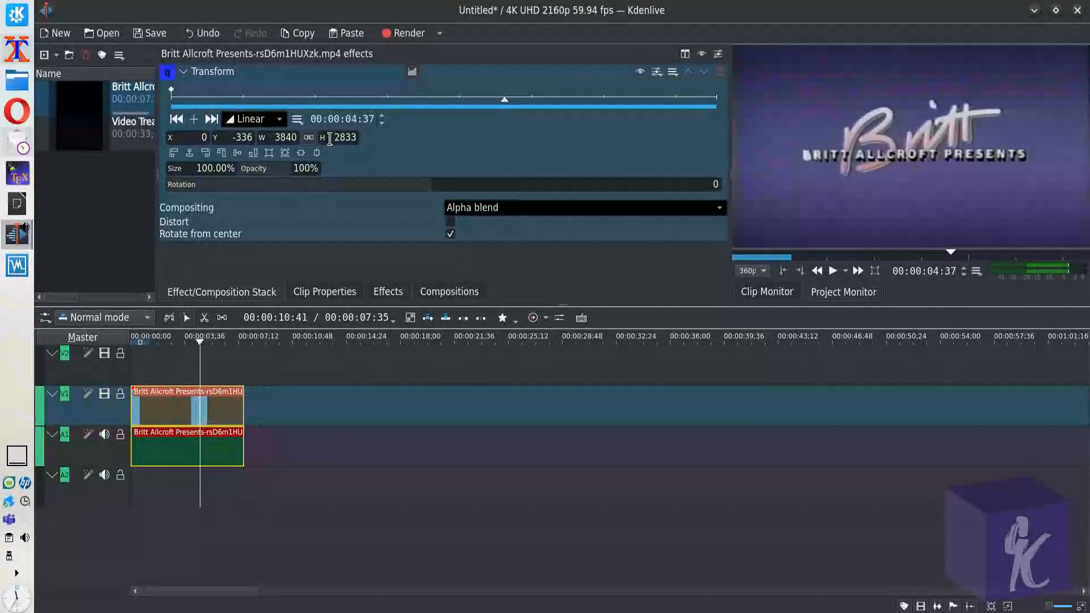
left_click(286, 137)
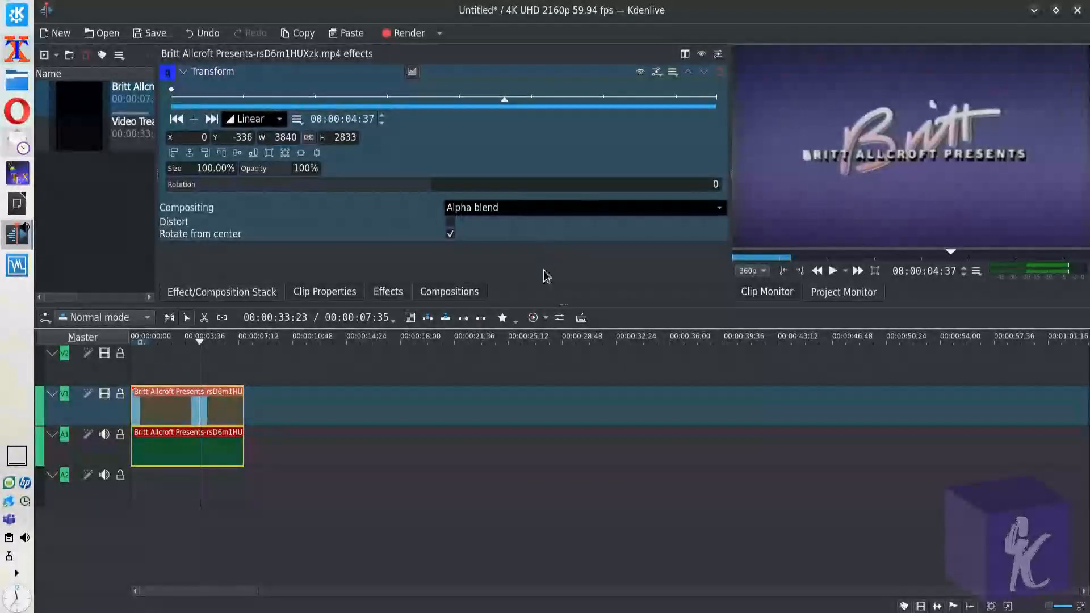
left_click(817, 271)
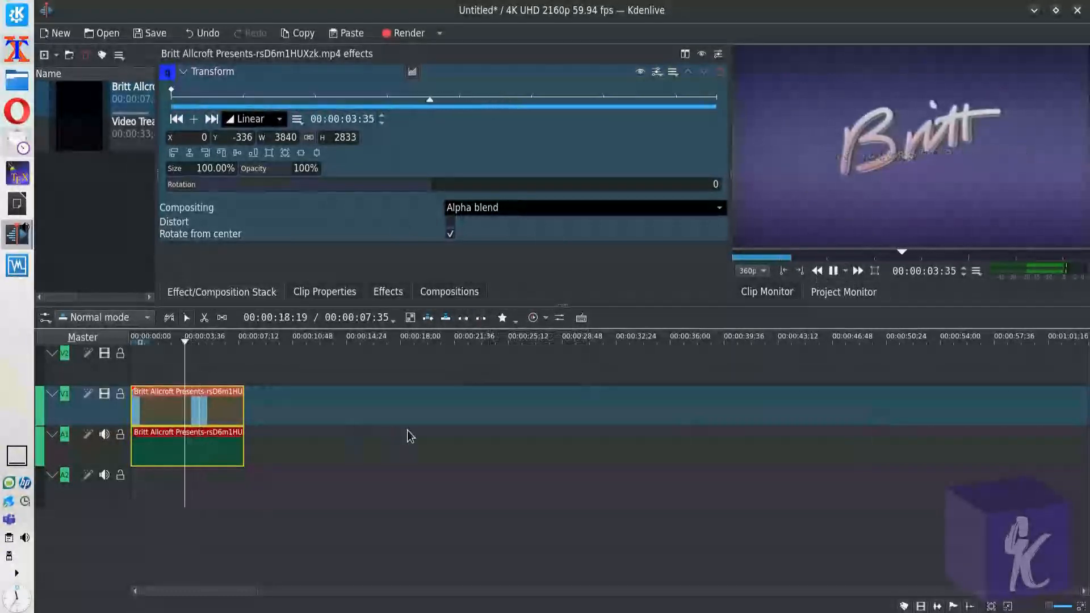
left_click(832, 271)
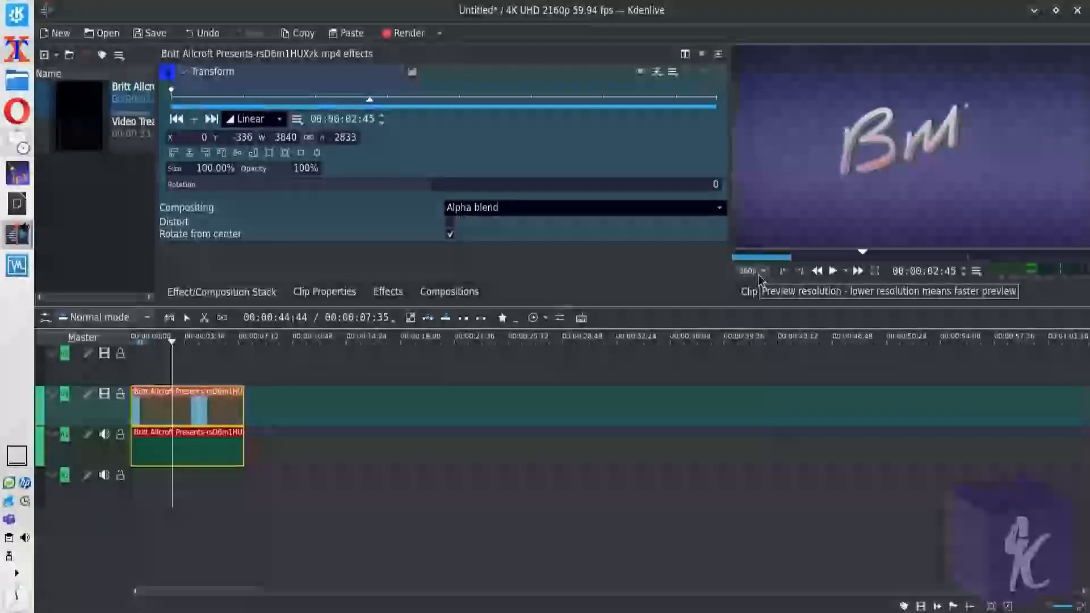
left_click_drag(172, 346, 122, 411)
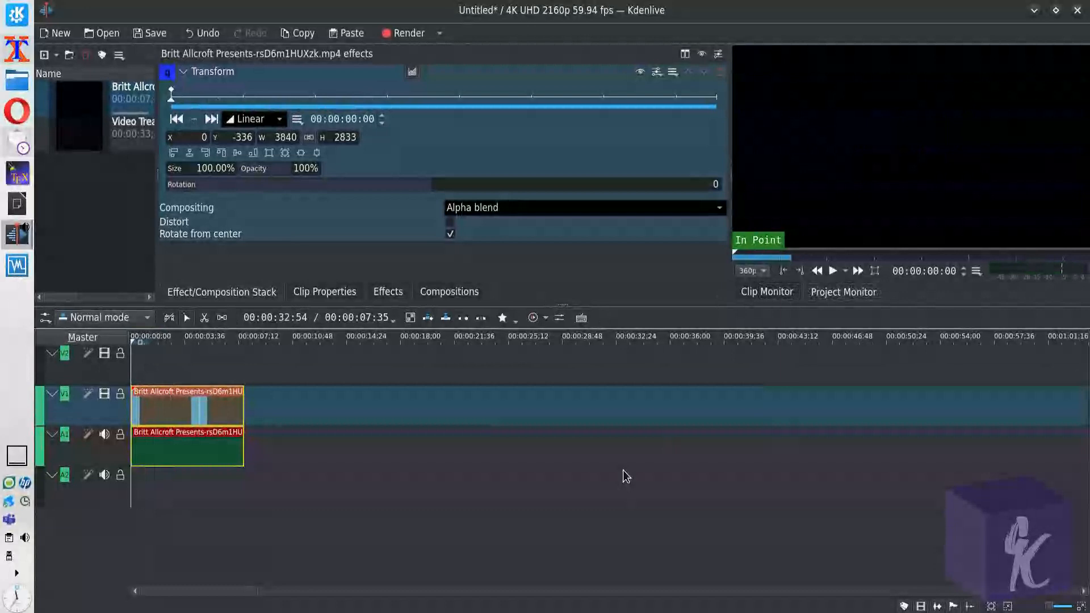
left_click(193, 340)
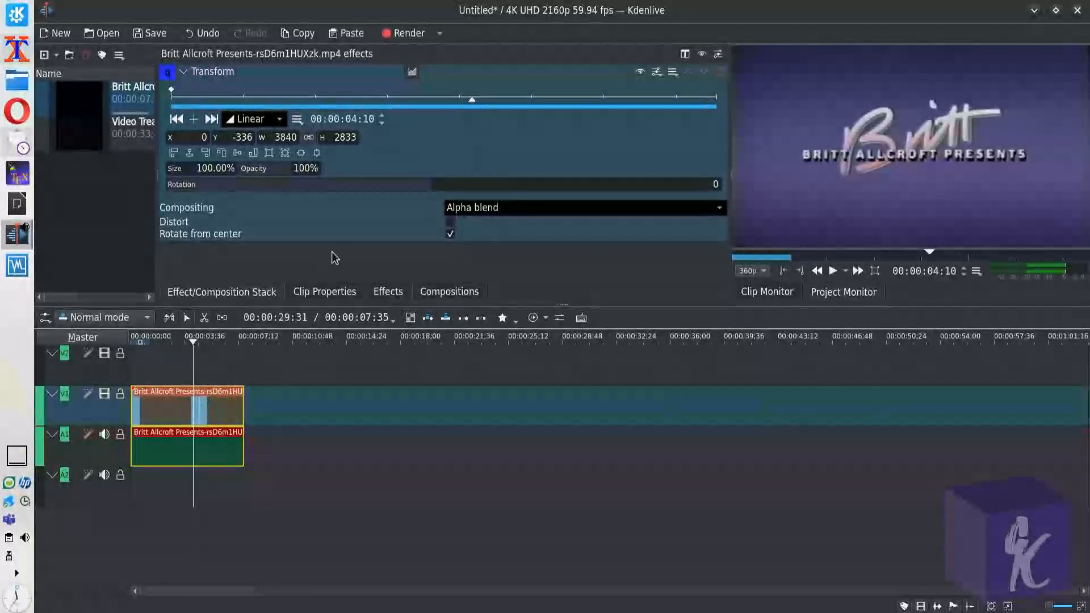
- Find the Greyscale effect by searching the effects for "gre" and apply it to the Britt Allcroft clip on V1
left_click(387, 291)
double_click(223, 68)
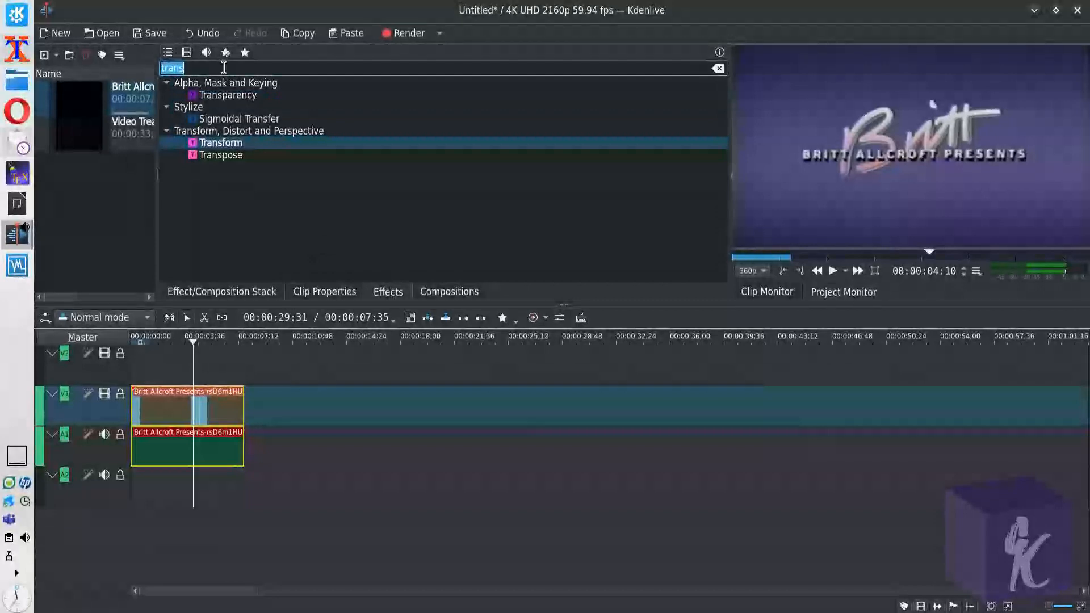
type("gre")
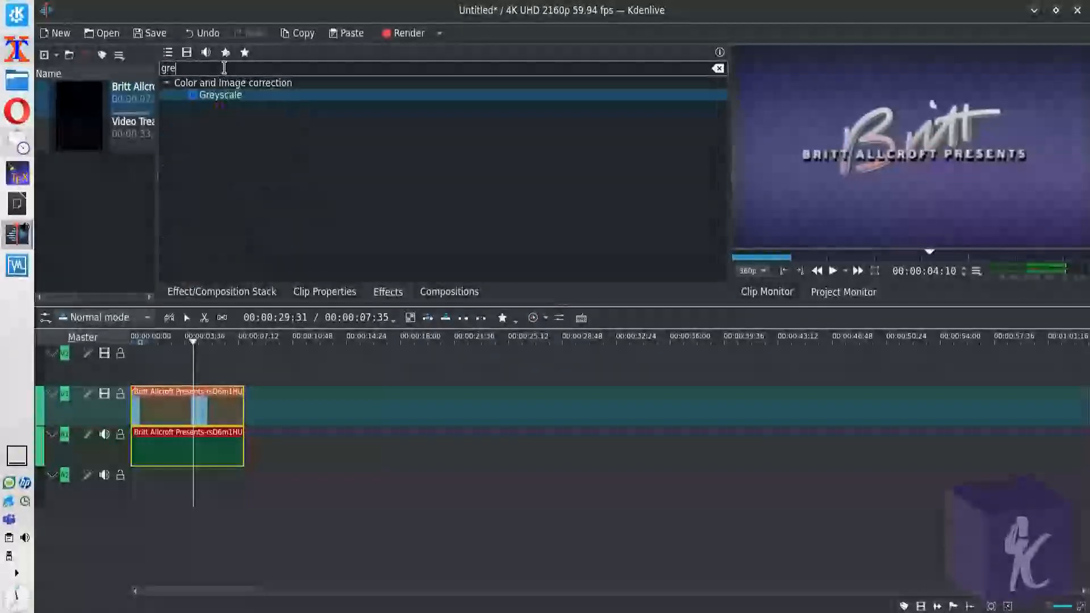
left_click(228, 95)
left_click_drag(229, 95, 208, 408)
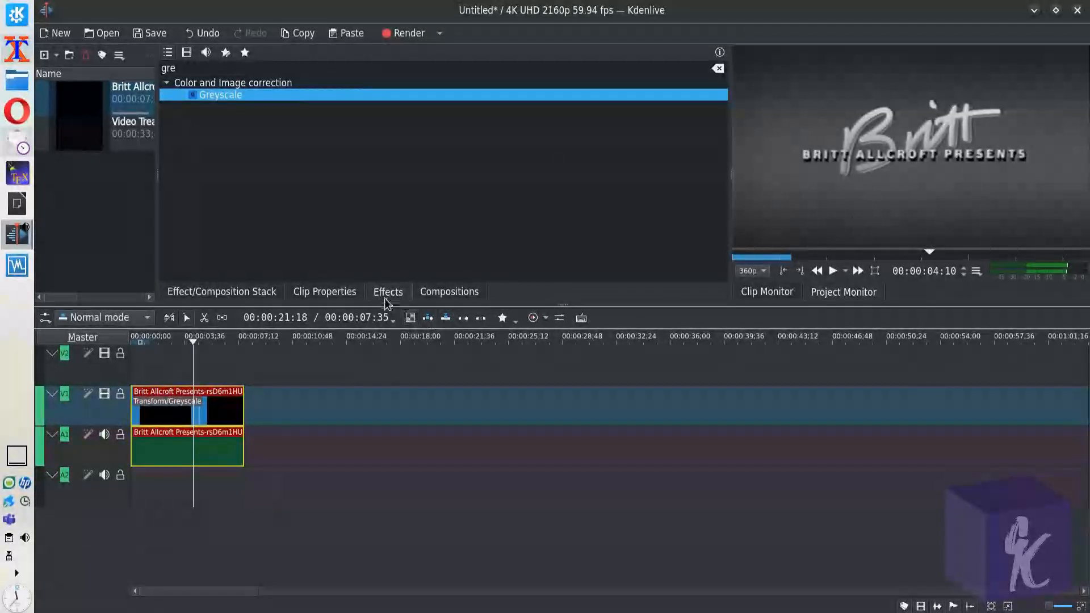
- Find the Dither effect by searching the effects for "dit" and add it to the Britt Allcroft clip on V1
double_click(181, 69)
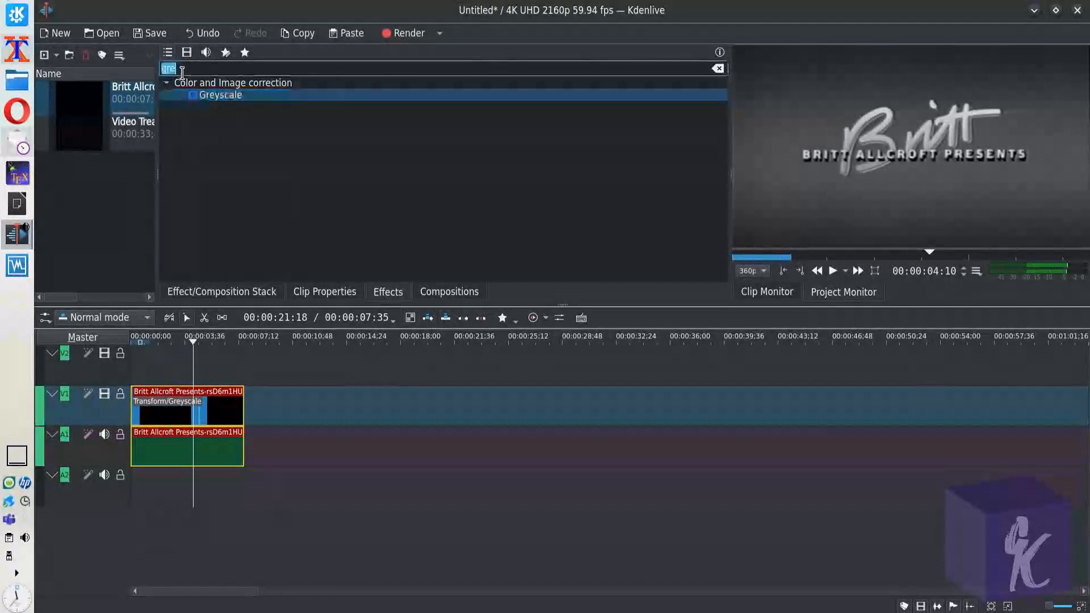
type("dit")
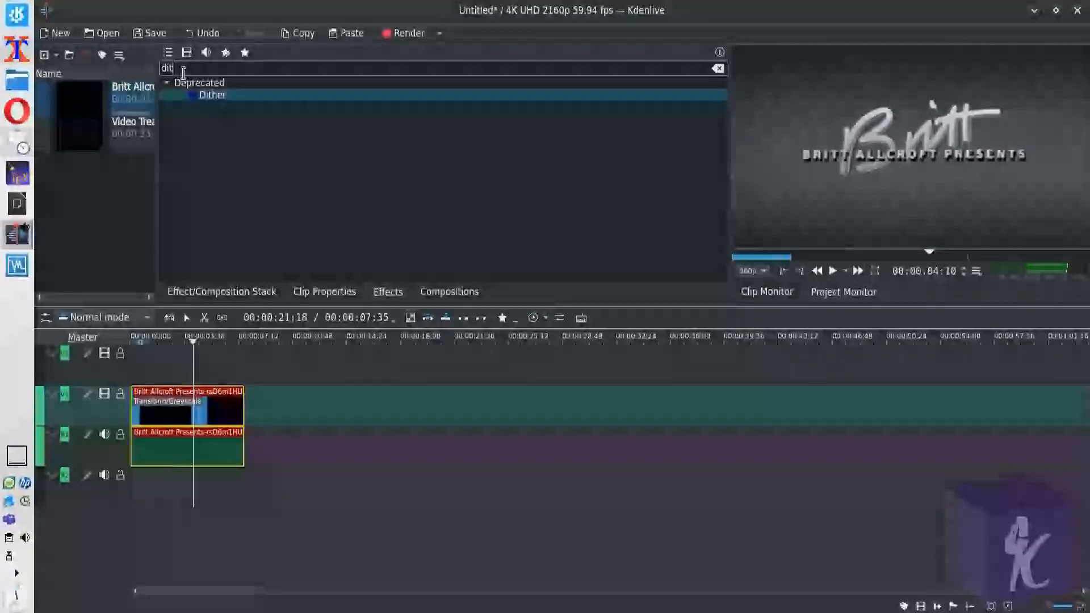
left_click(215, 98)
left_click_drag(219, 105, 221, 414)
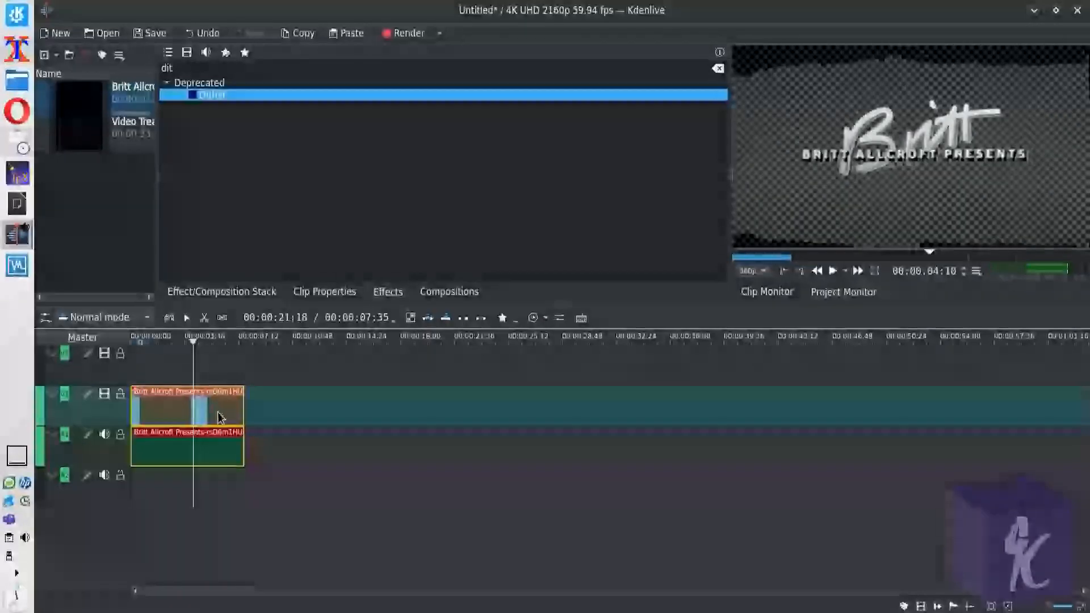
- Set the clip's Dither effect to 1 level and matrix ID 9
left_click(238, 293)
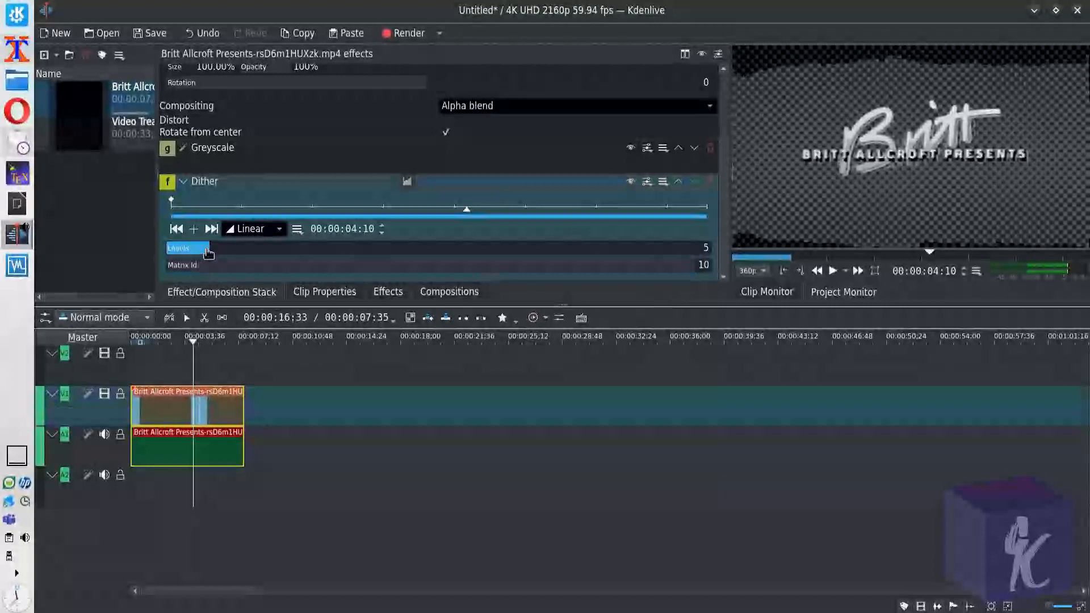
left_click_drag(208, 253, 158, 250)
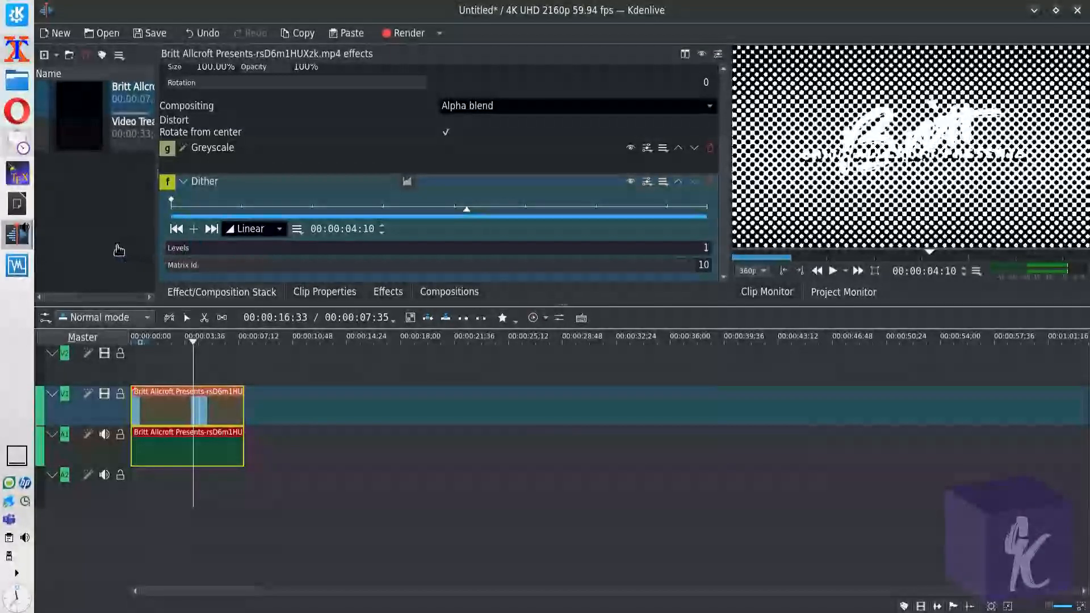
double_click(81, 459)
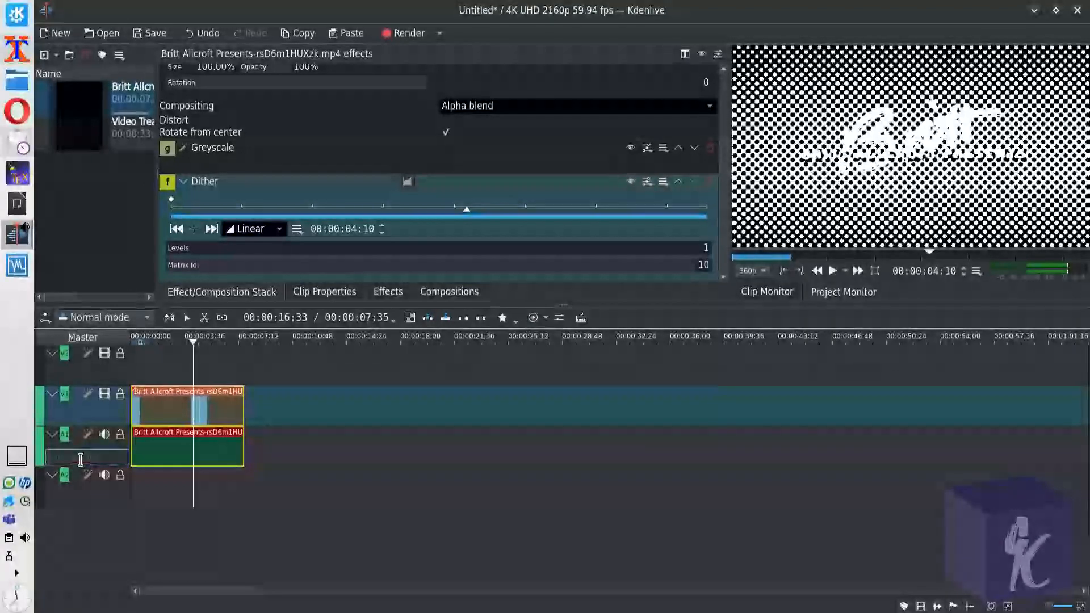
key("Escape")
left_click(175, 253)
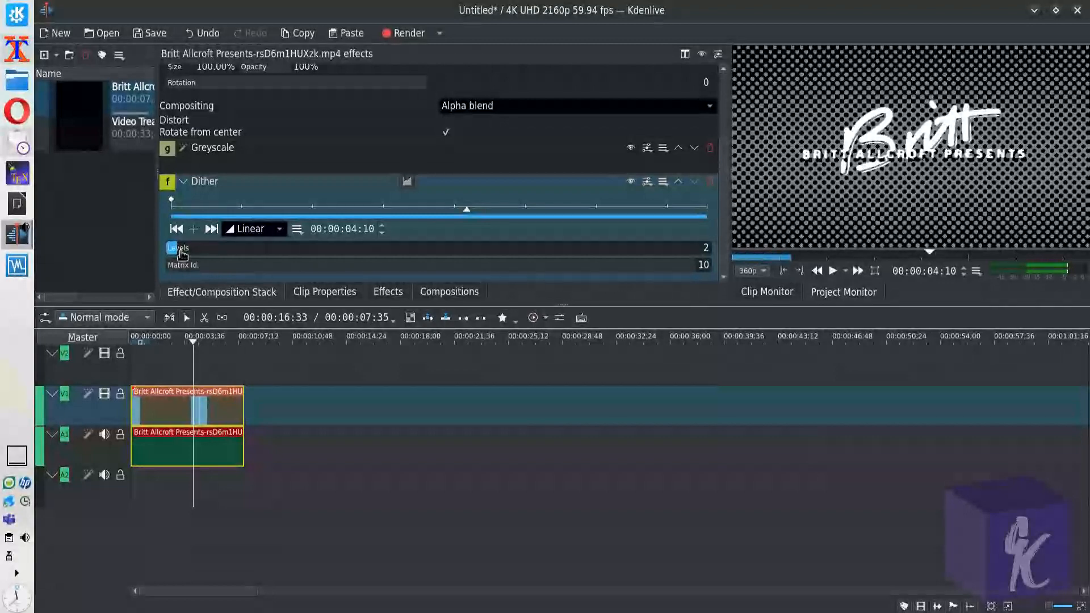
left_click_drag(181, 253, 156, 255)
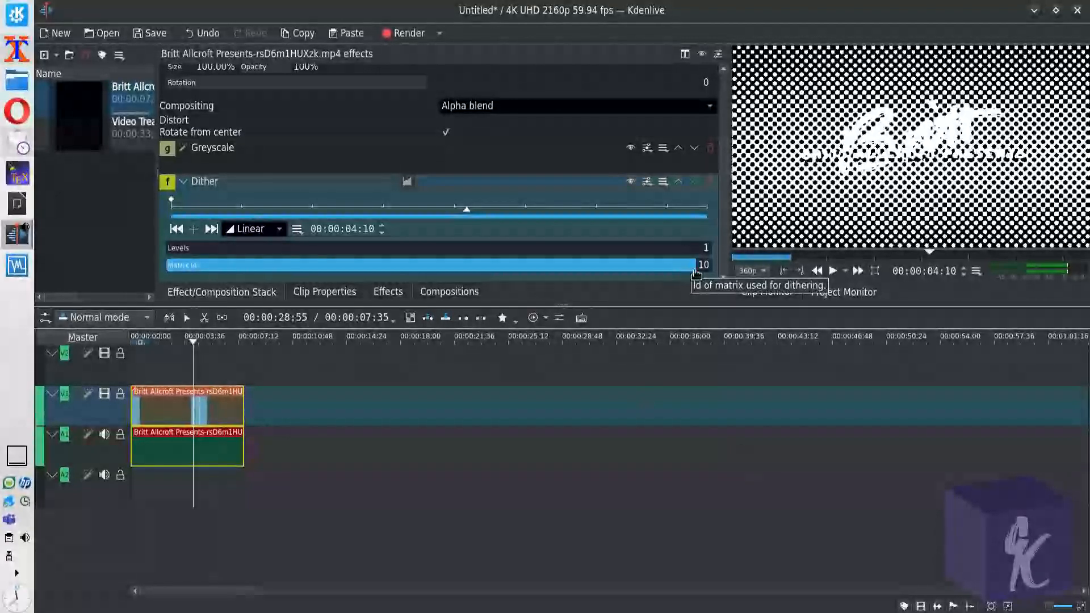
left_click_drag(696, 274, 656, 274)
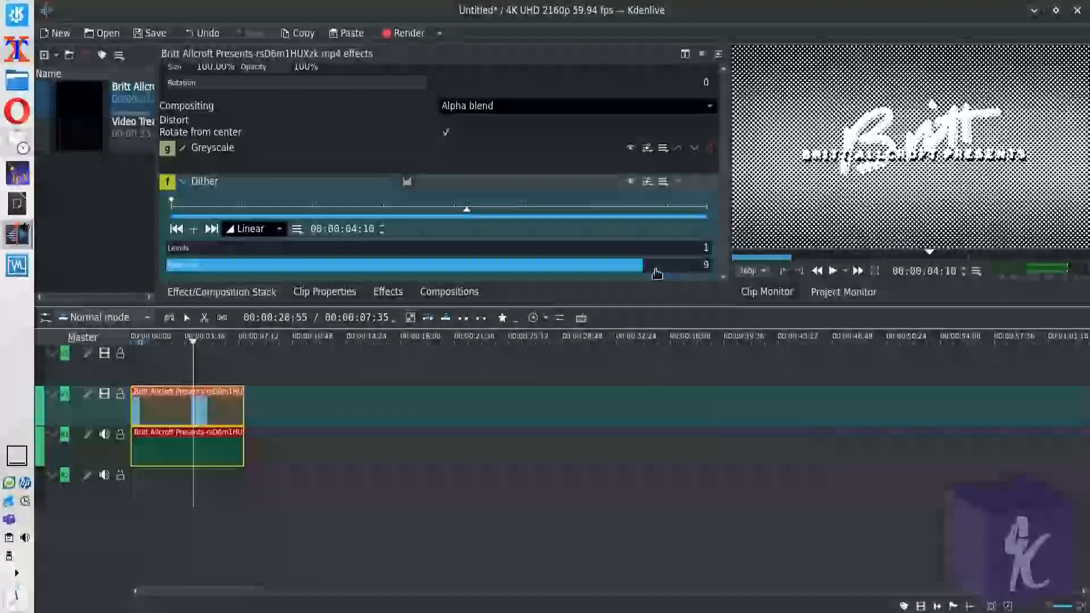
left_click(692, 274)
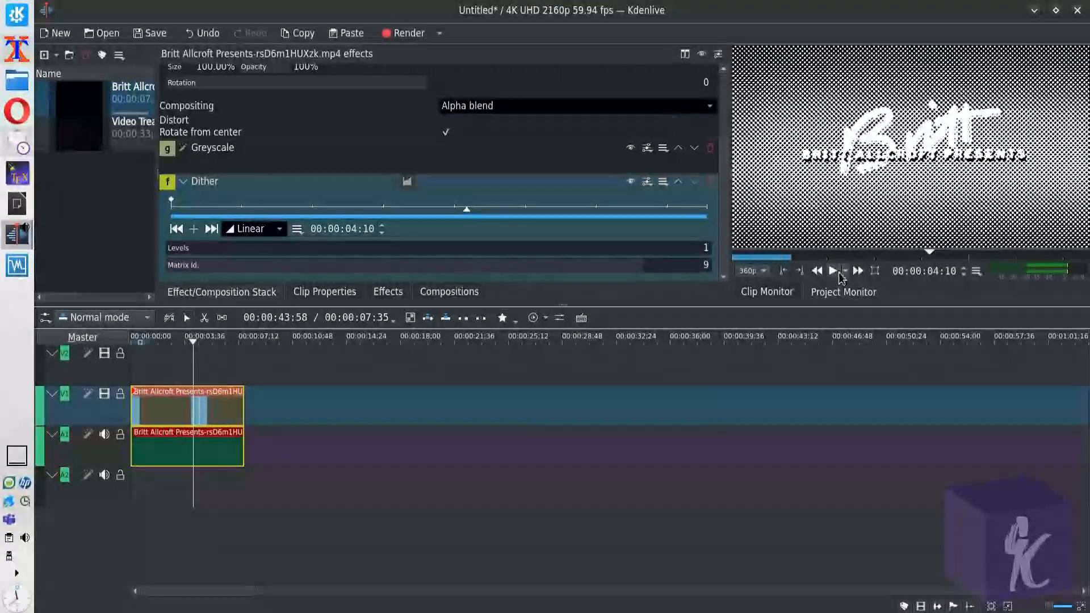
- Extract the current dithered frame as a PNG image named britt-dither in the Pictures folder
right_click(815, 110)
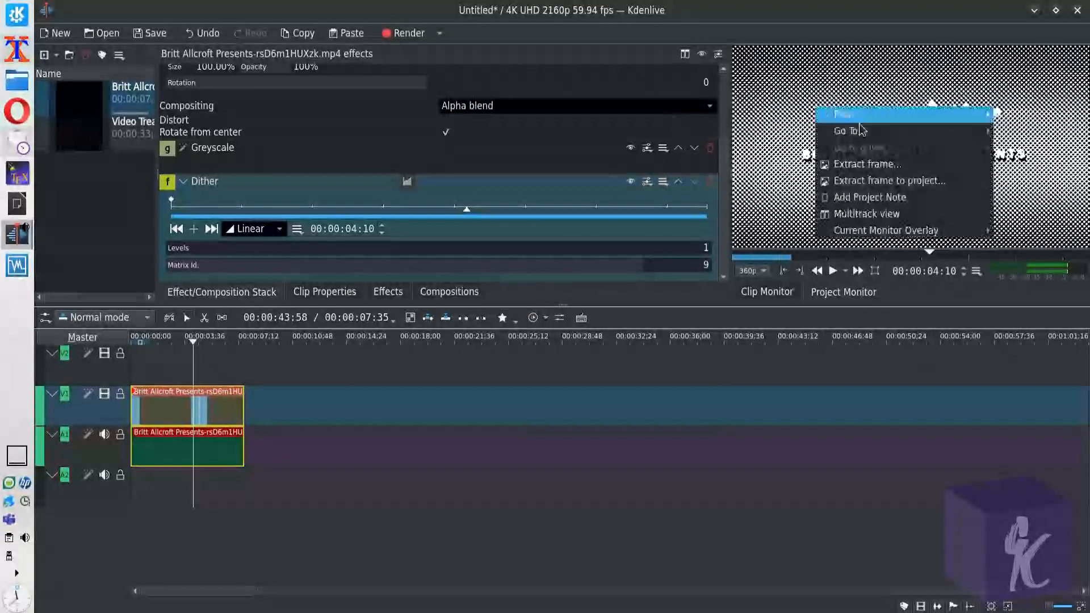
left_click(884, 166)
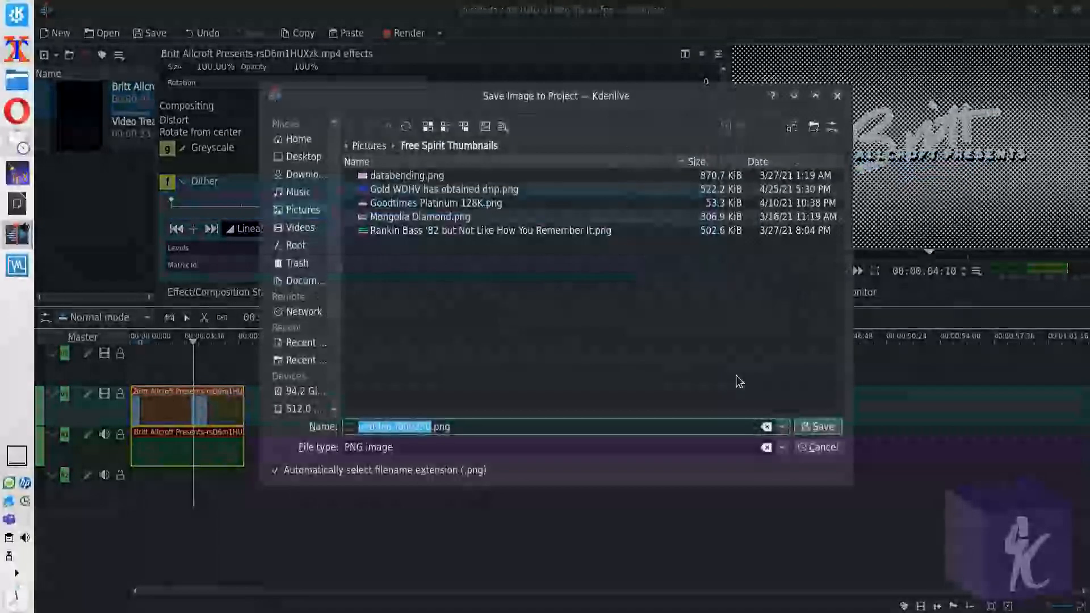
left_click(302, 209)
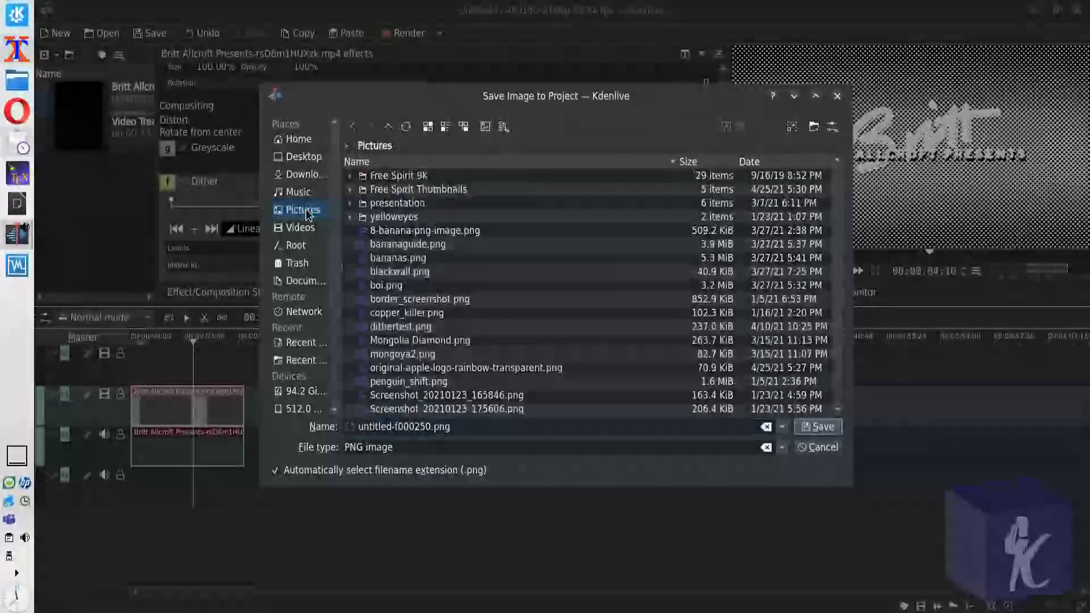
triple_click(481, 430)
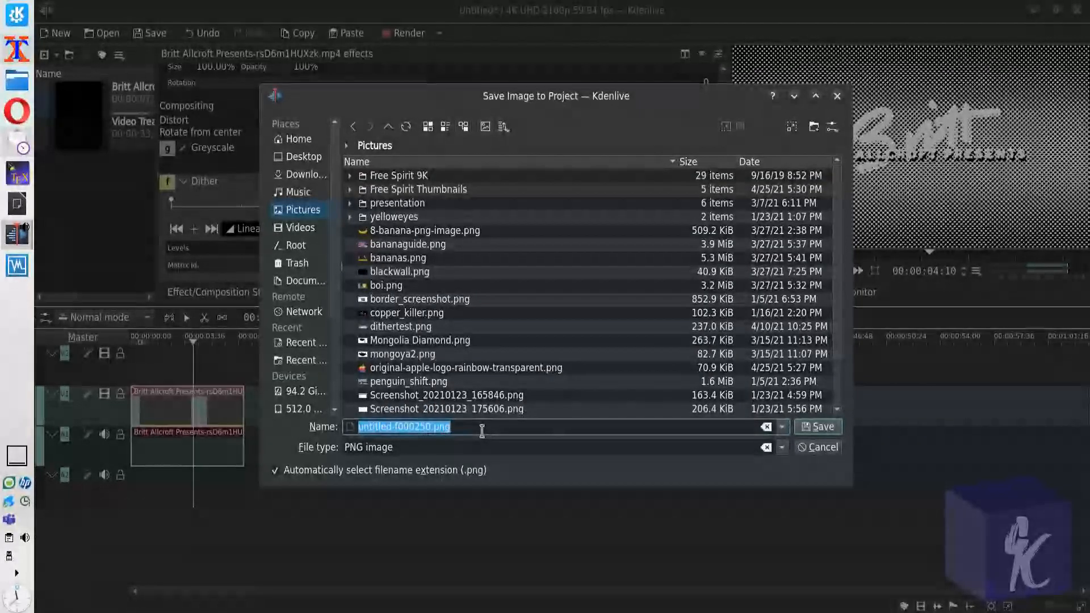
type("britt-dither")
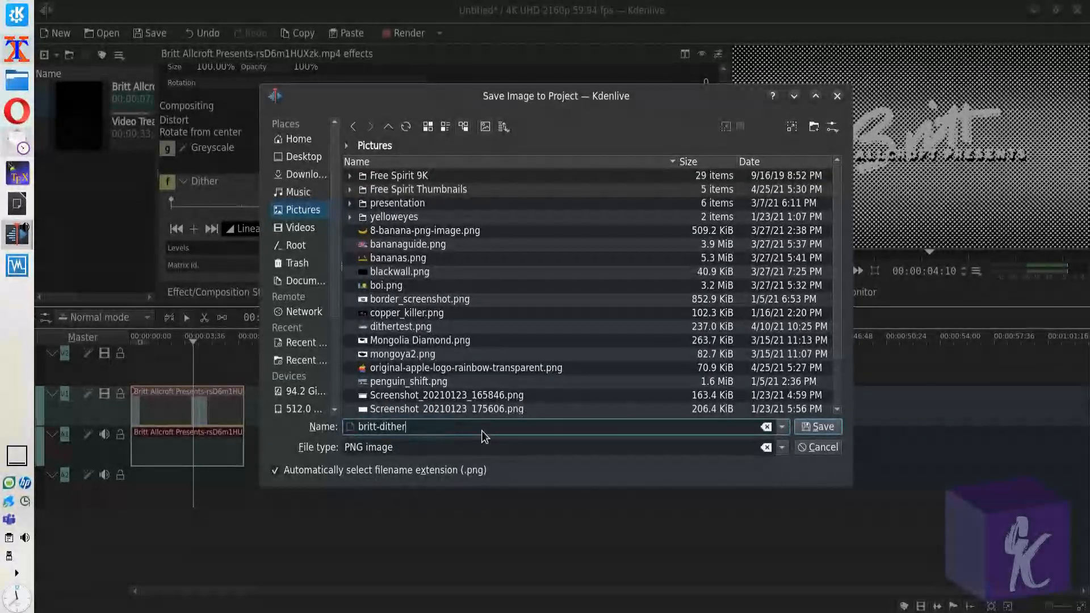
key("Return")
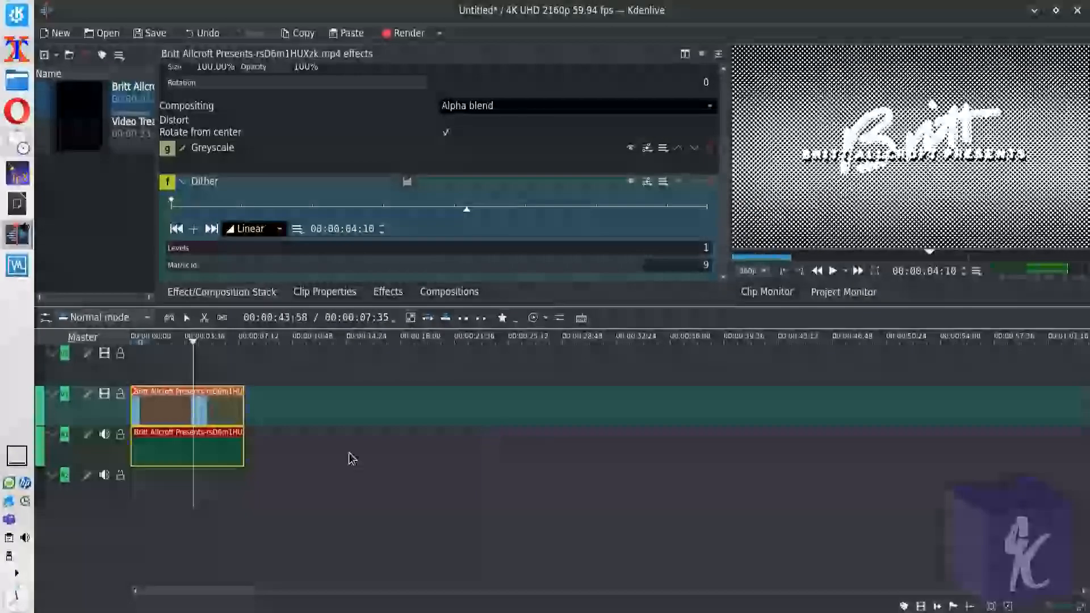
- Switch to the Dolphin file manager and open britt-dither.png from the Pictures folder in the image viewer
left_click(22, 87)
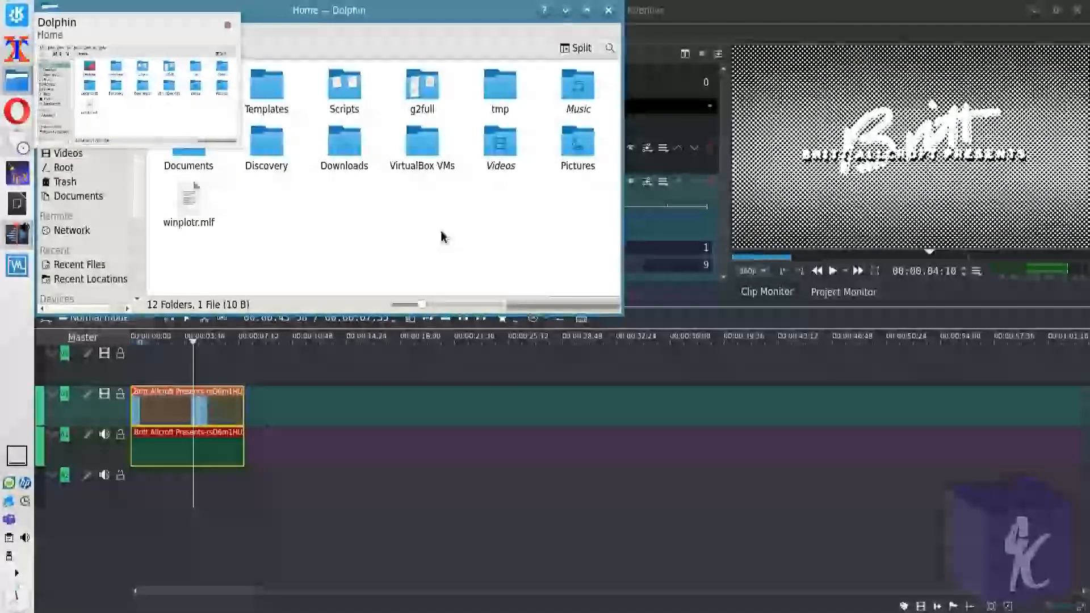
left_click(73, 140)
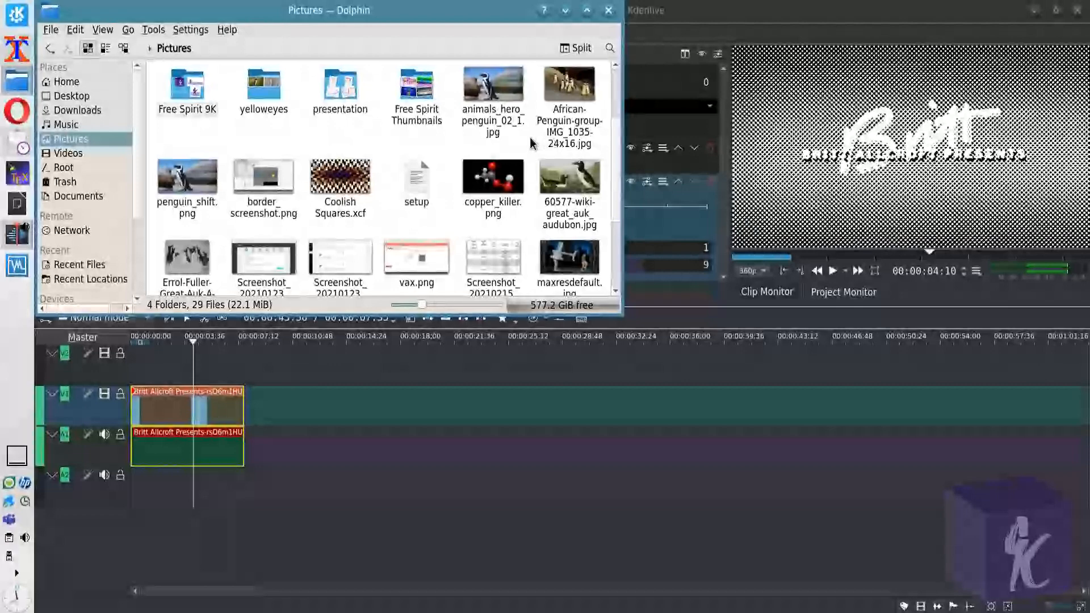
scroll(531, 143, "down", 8)
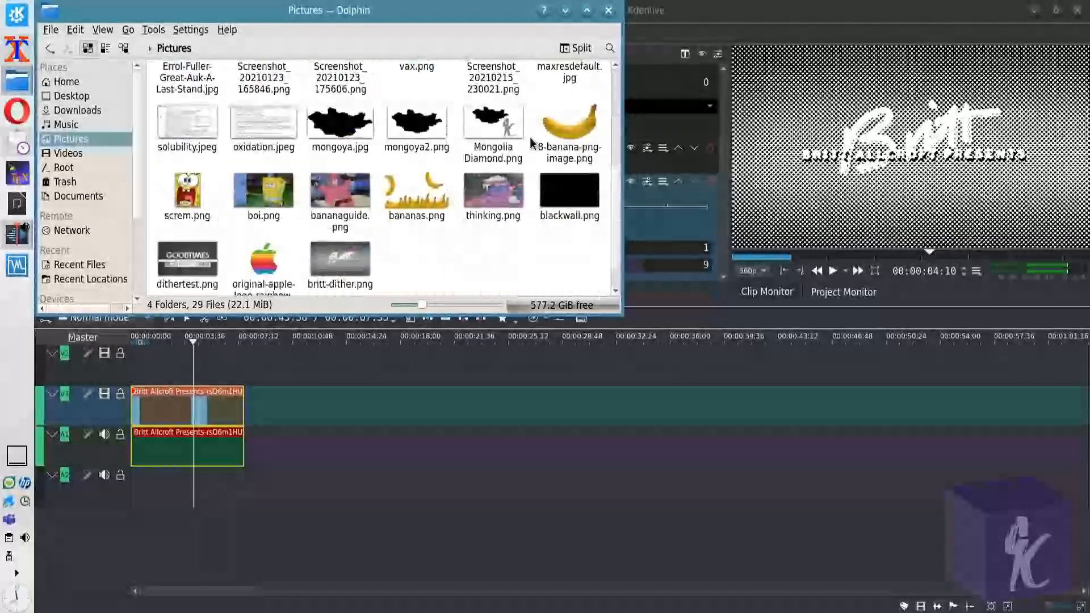
left_click(353, 230)
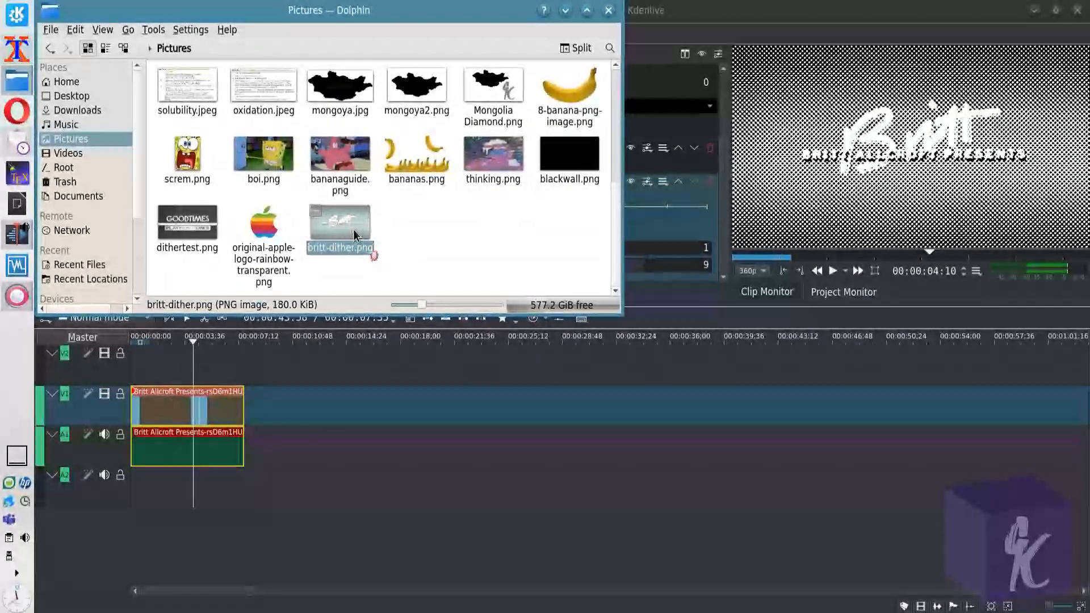
left_click(353, 230)
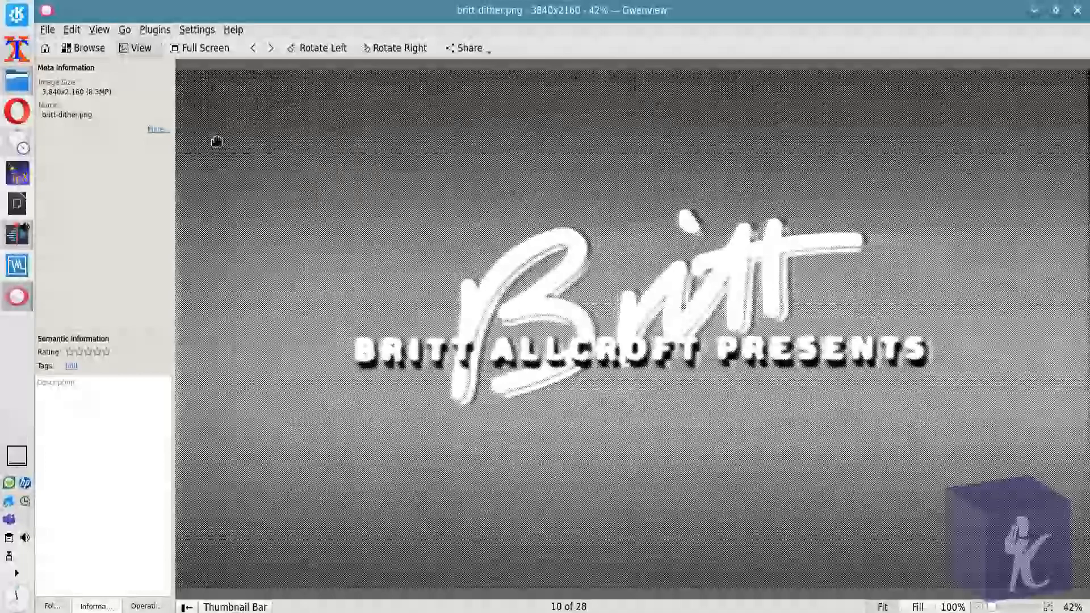
- Examine the dither pattern in the image background pixel by pixel at 1600% zoom
left_click(99, 30)
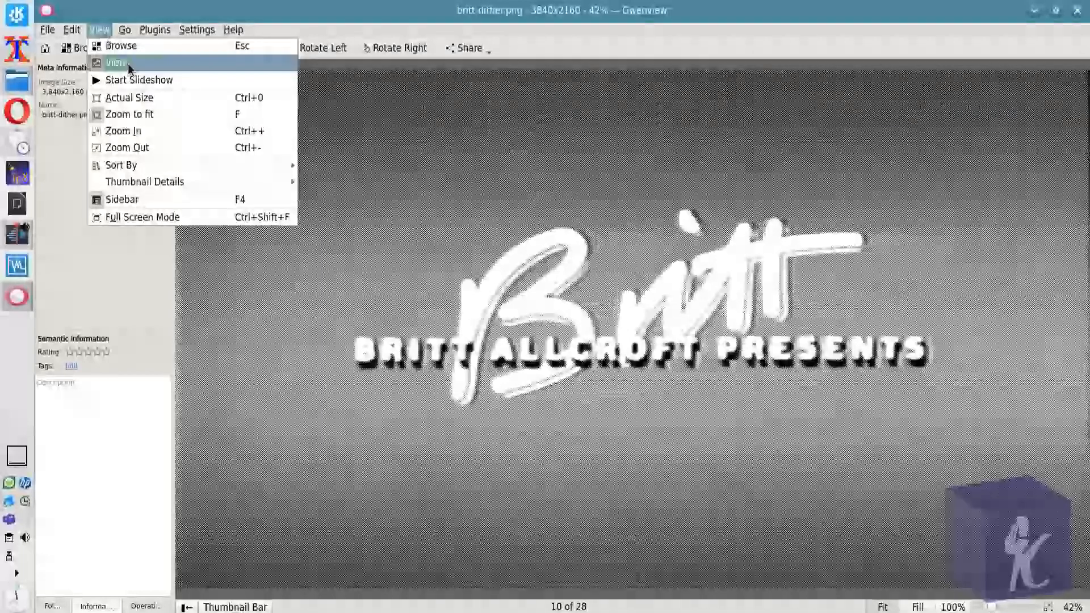
left_click(194, 135)
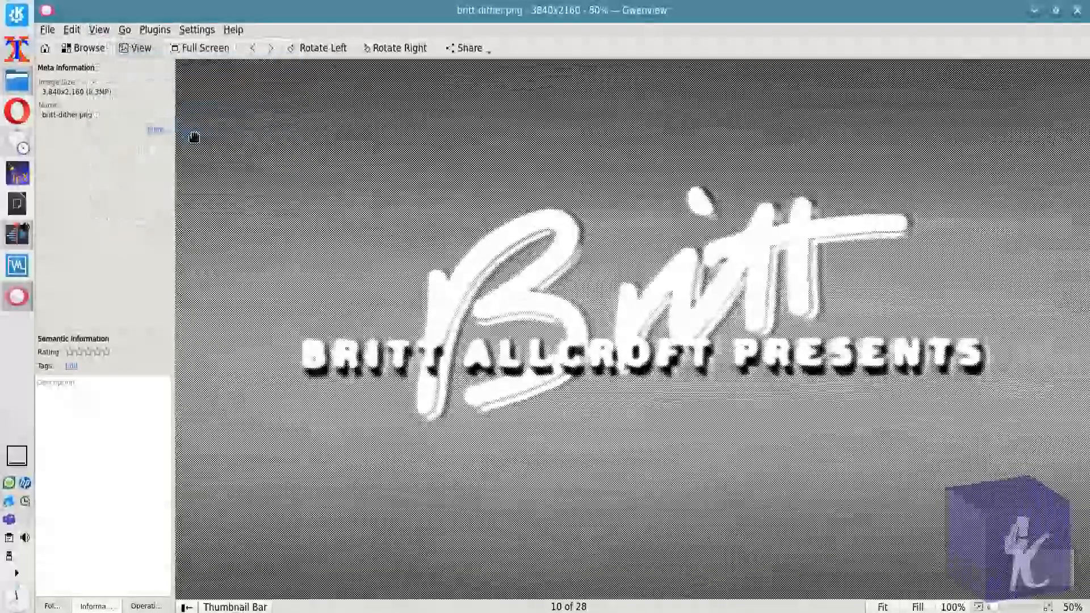
scroll(194, 135, "up", 1)
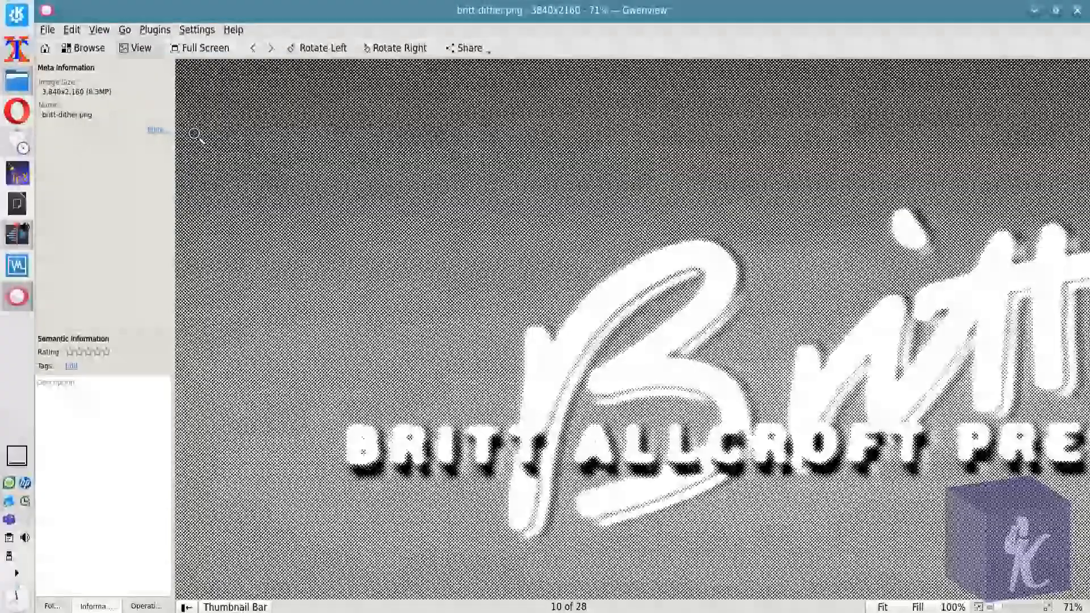
scroll(194, 135, "up", 2)
scroll(195, 134, "up", 4)
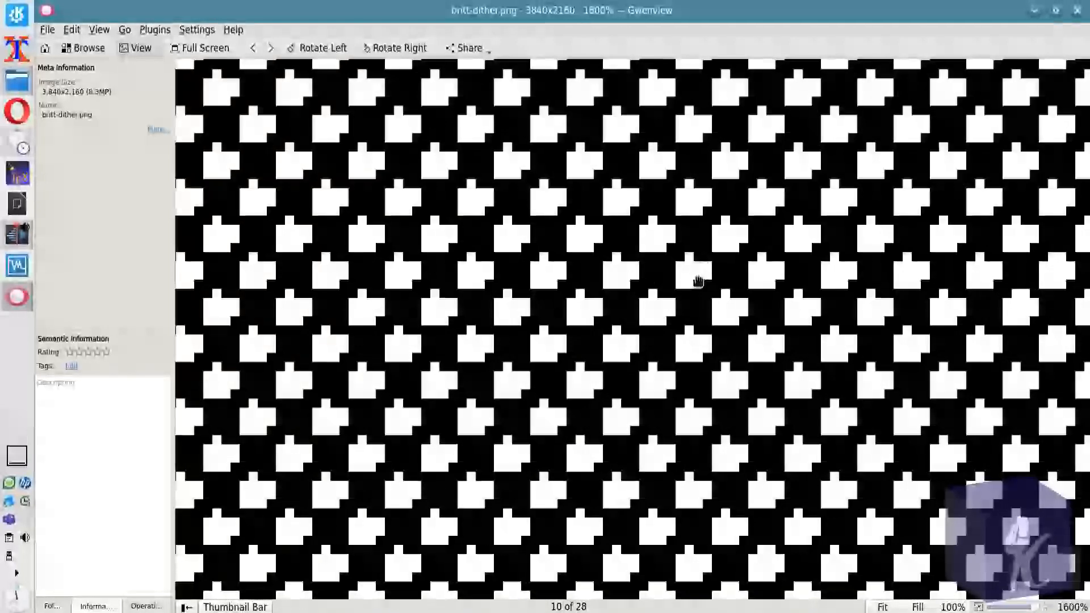
left_click_drag(702, 330, 455, 179)
left_click_drag(869, 349, 601, 187)
left_click_drag(937, 397, 751, 229)
left_click_drag(968, 461, 594, 241)
left_click_drag(963, 491, 621, 250)
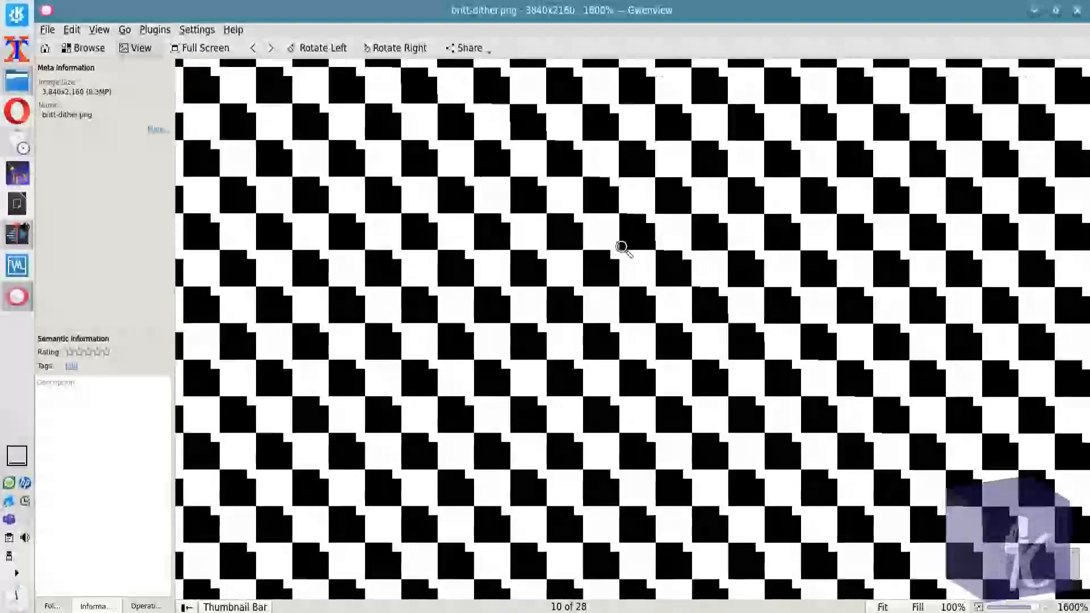
- Examine the dithering around the Britt lettering at 400% zoom and return to a view of the whole image
scroll(623, 248, "down", 10)
scroll(623, 248, "up", 2)
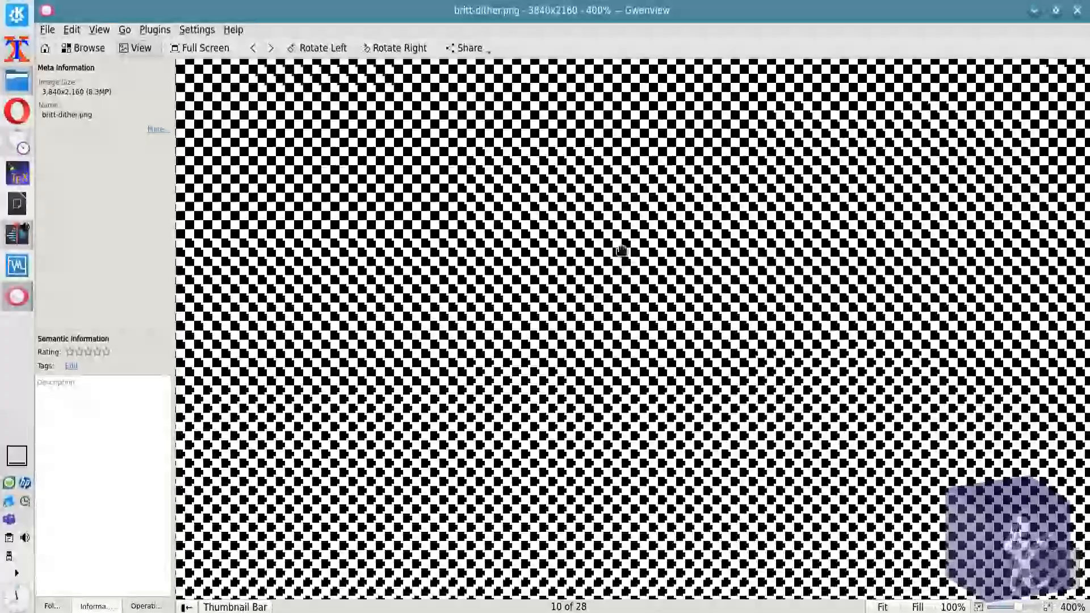
left_click_drag(833, 469, 516, 231)
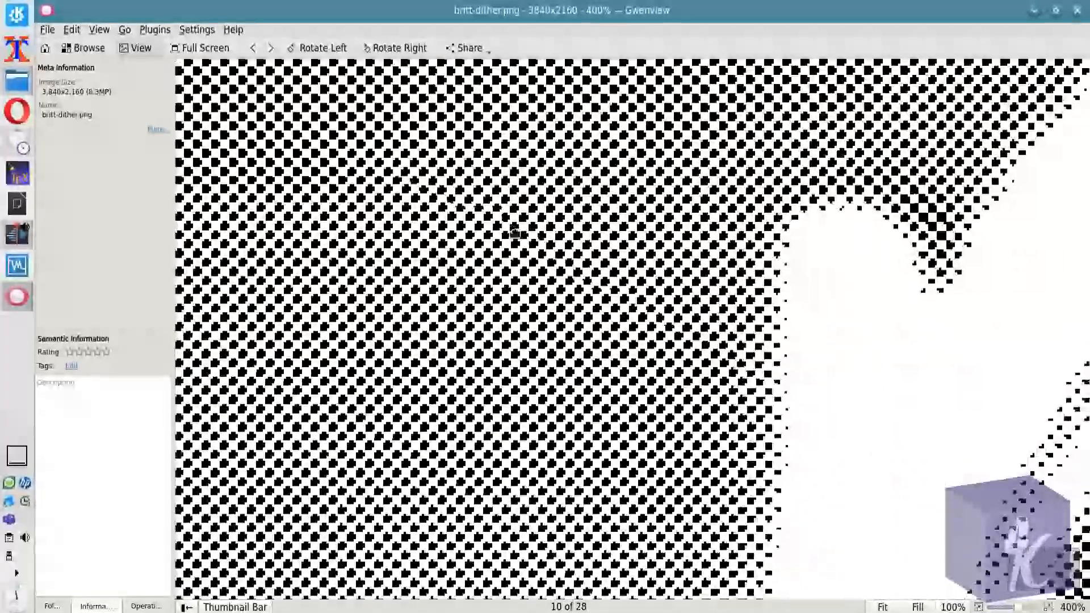
left_click_drag(959, 392, 312, 600)
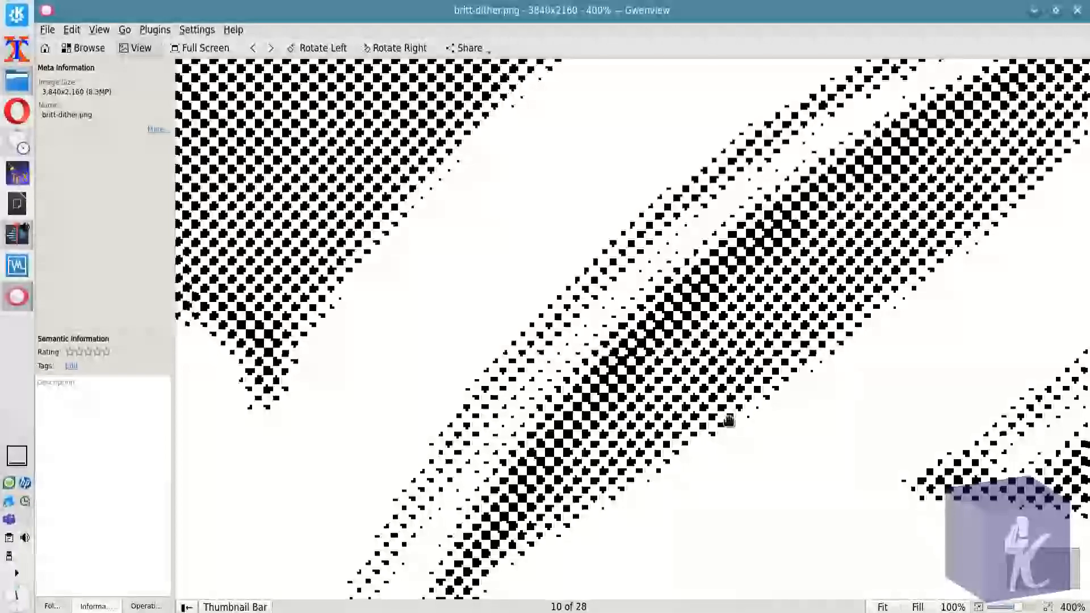
left_click_drag(779, 437, 629, 400)
scroll(630, 397, "down", 4)
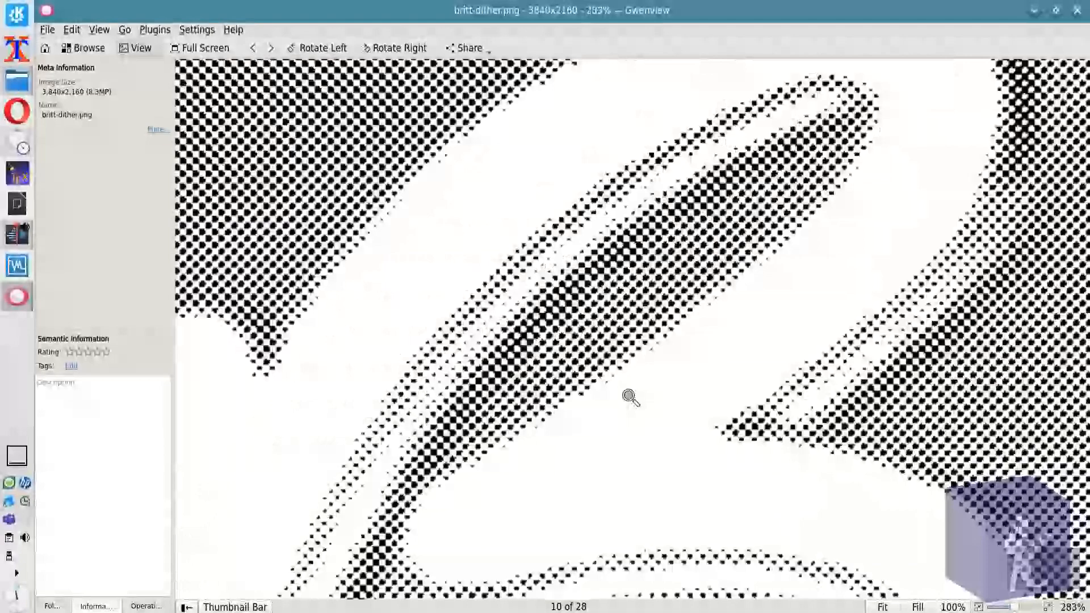
scroll(629, 397, "down", 4)
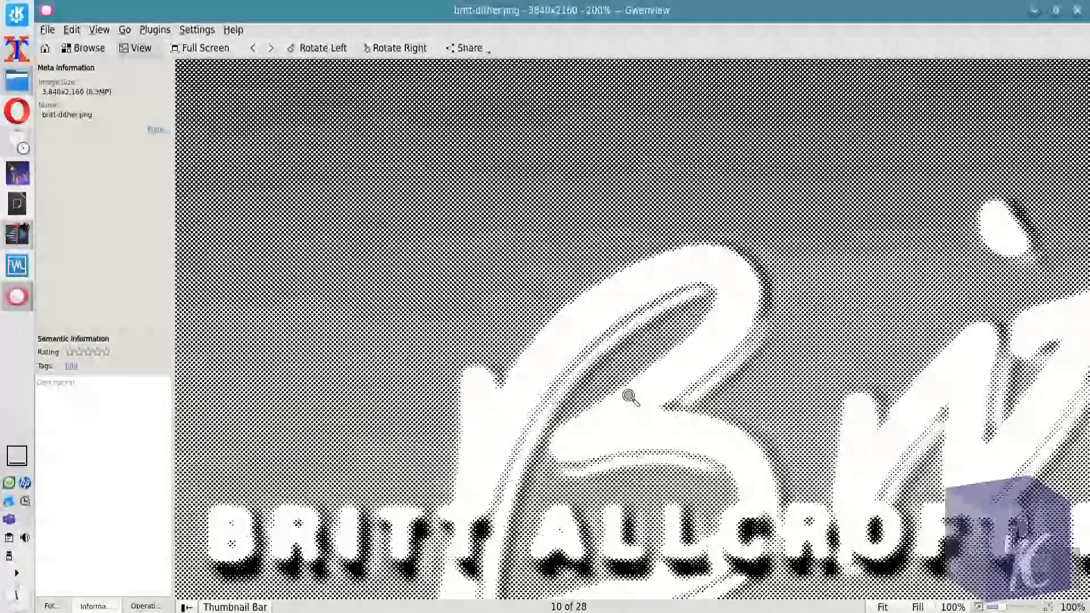
scroll(630, 396, "down", 1)
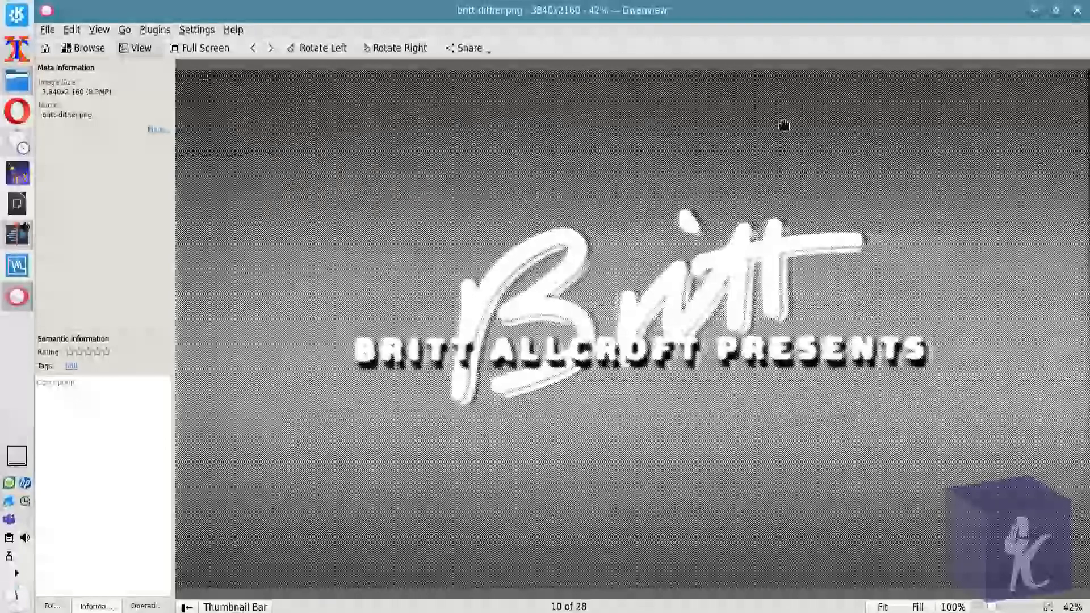
- Close the image viewer, return to the Kdenlive project and play the dithered clip from the start of the timeline
left_click(1076, 11)
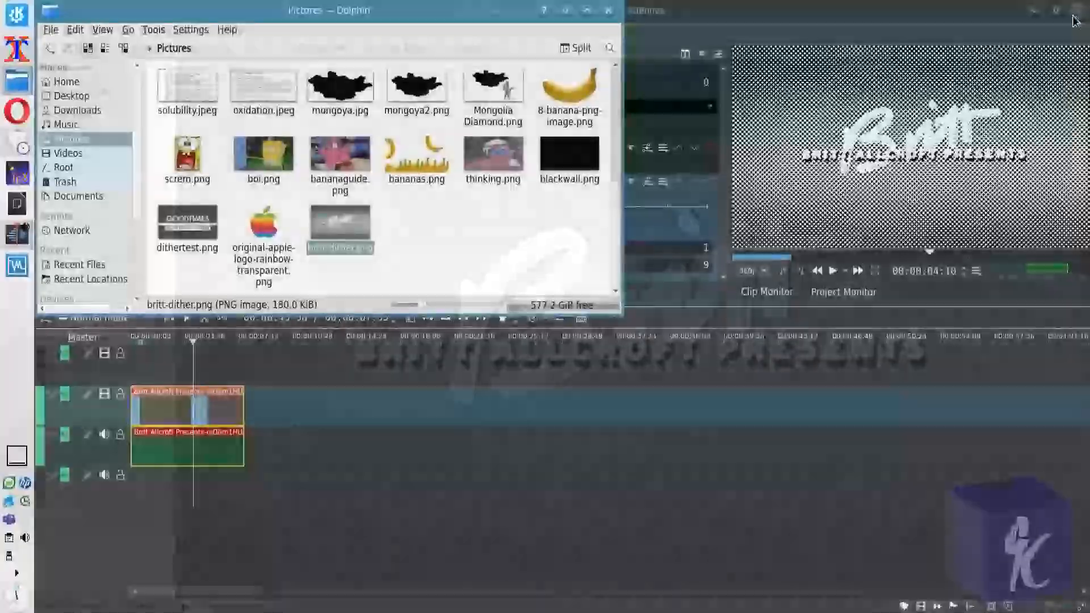
left_click(606, 469)
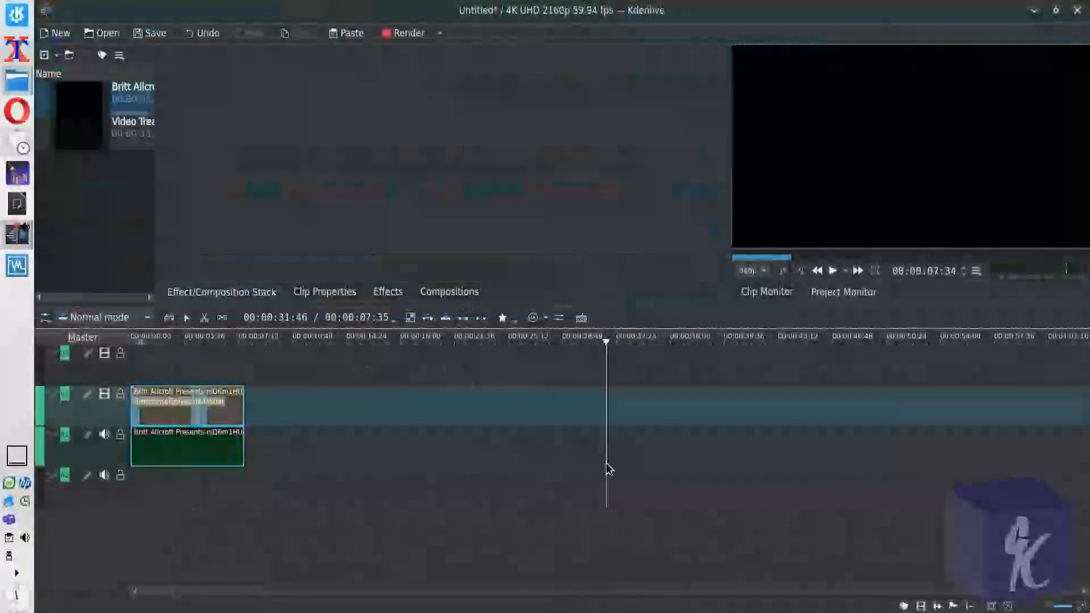
left_click(202, 346)
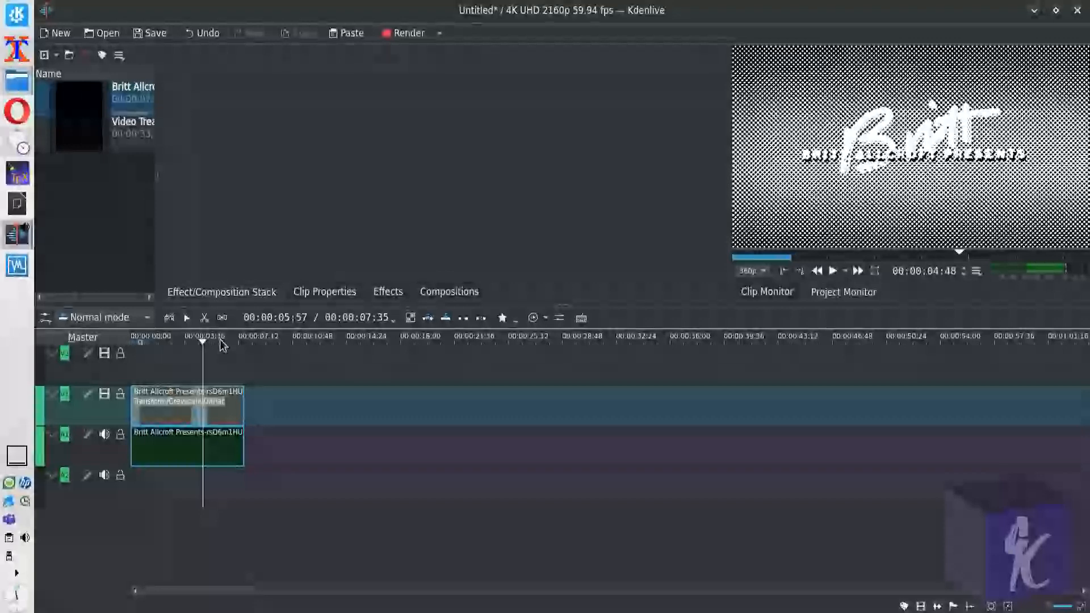
left_click(380, 292)
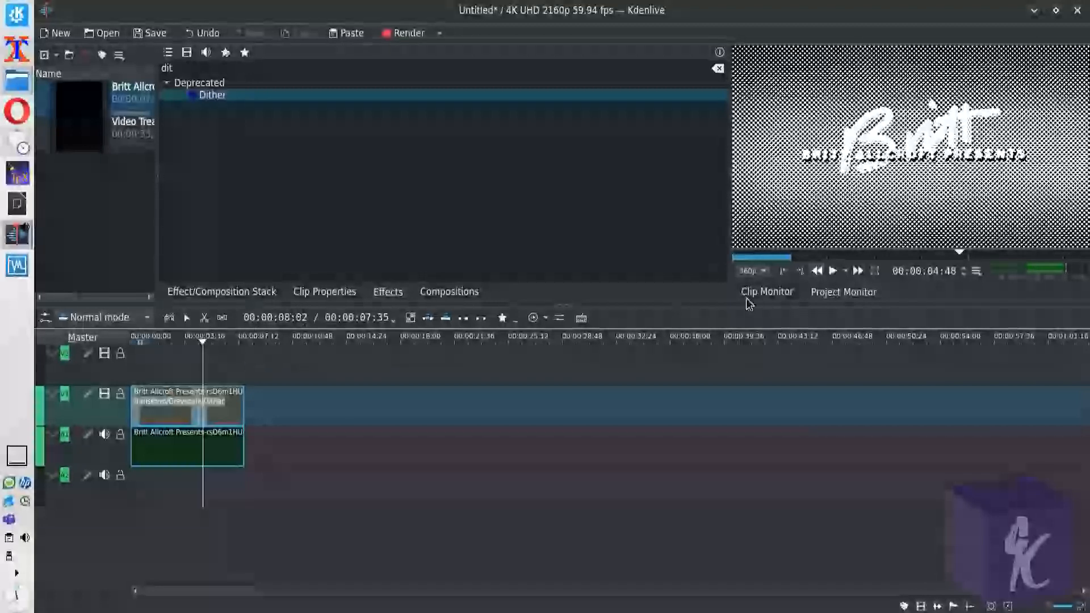
left_click_drag(204, 347, 120, 349)
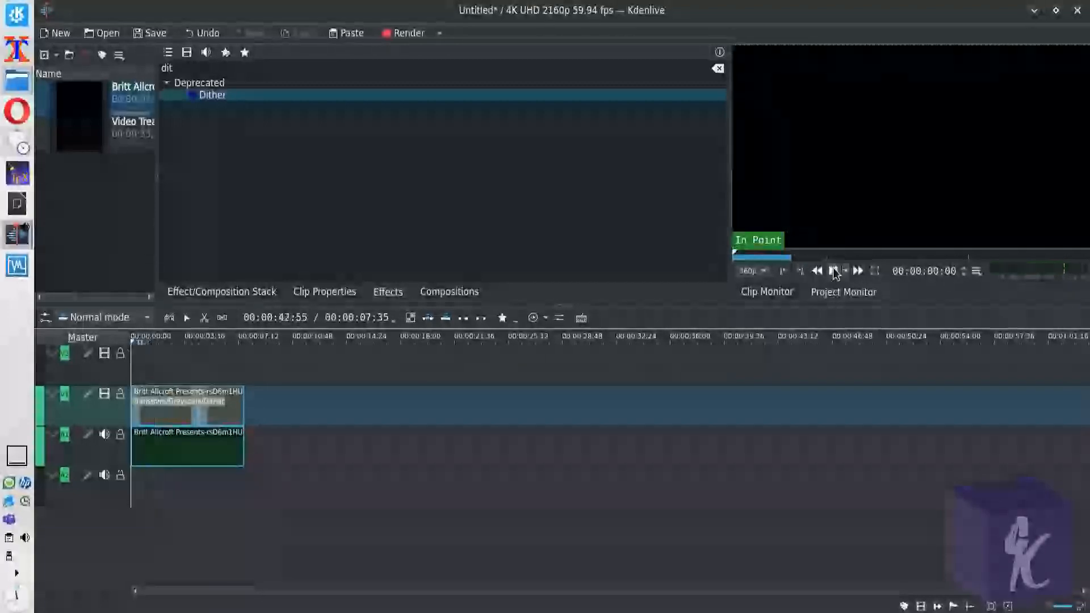
left_click(833, 271)
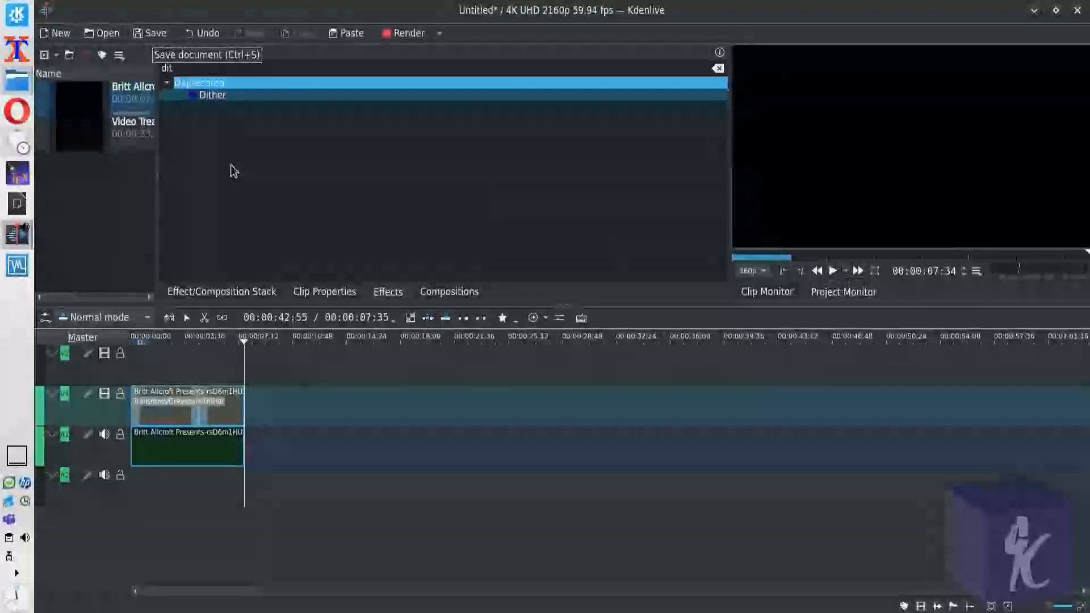
- Save the project as Britt Dither in the Videos folder
left_click(157, 38)
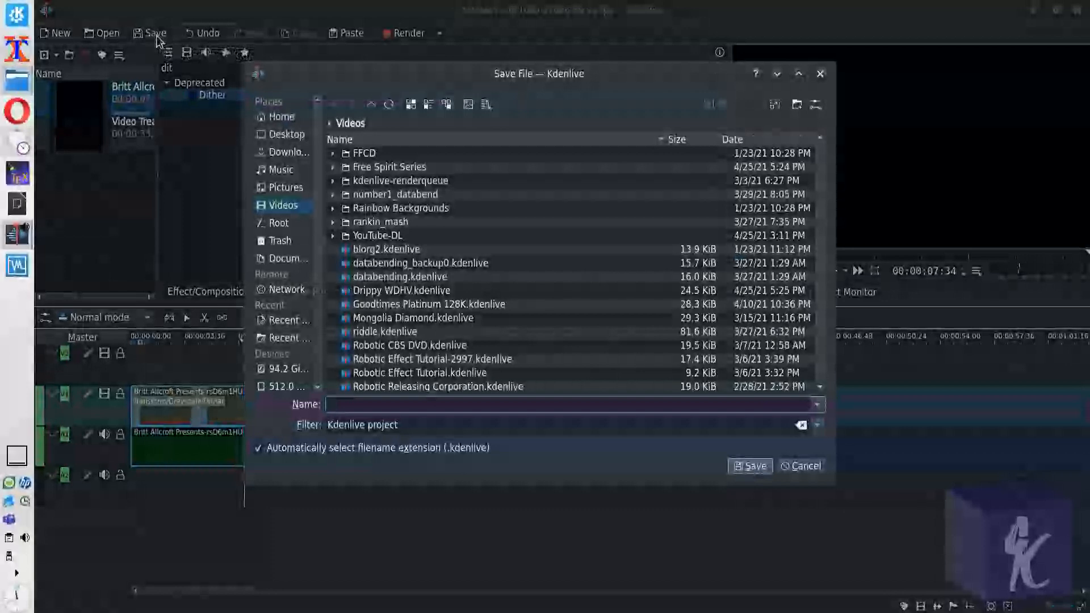
type("Br")
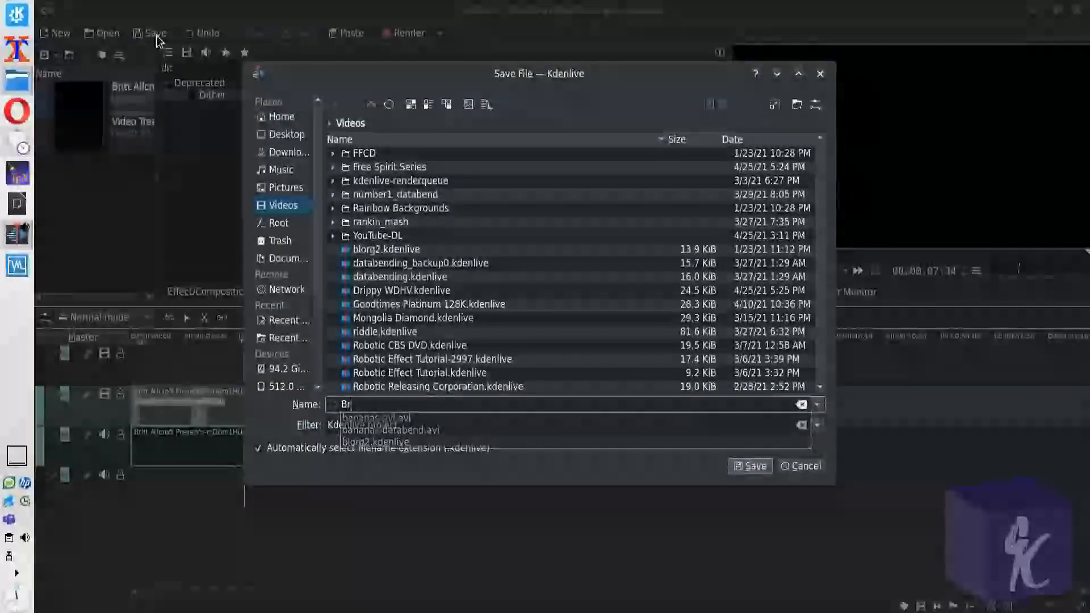
type("itt Dither")
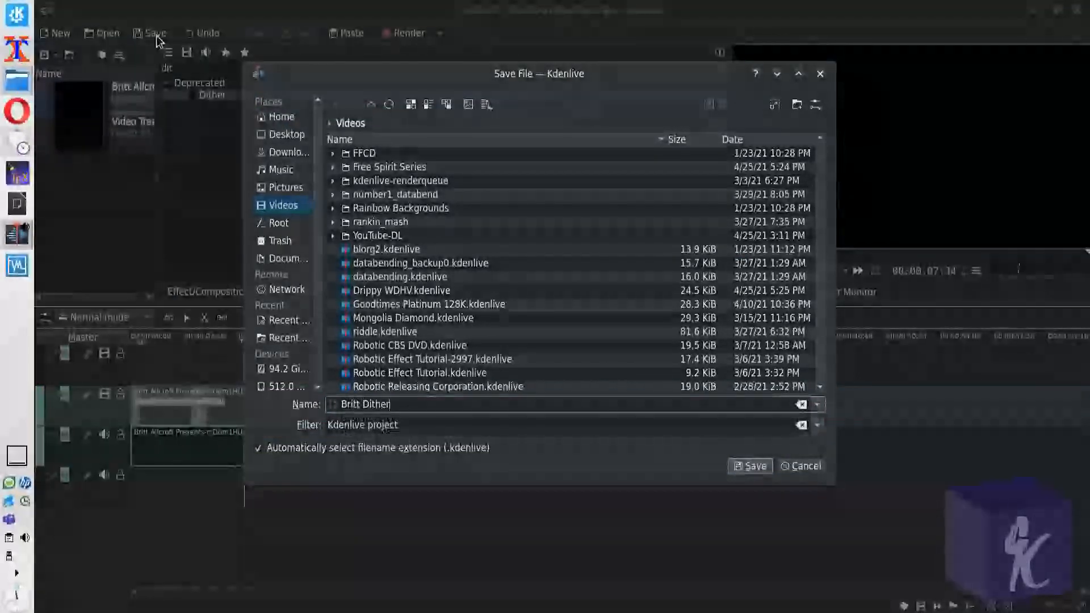
key("Return")
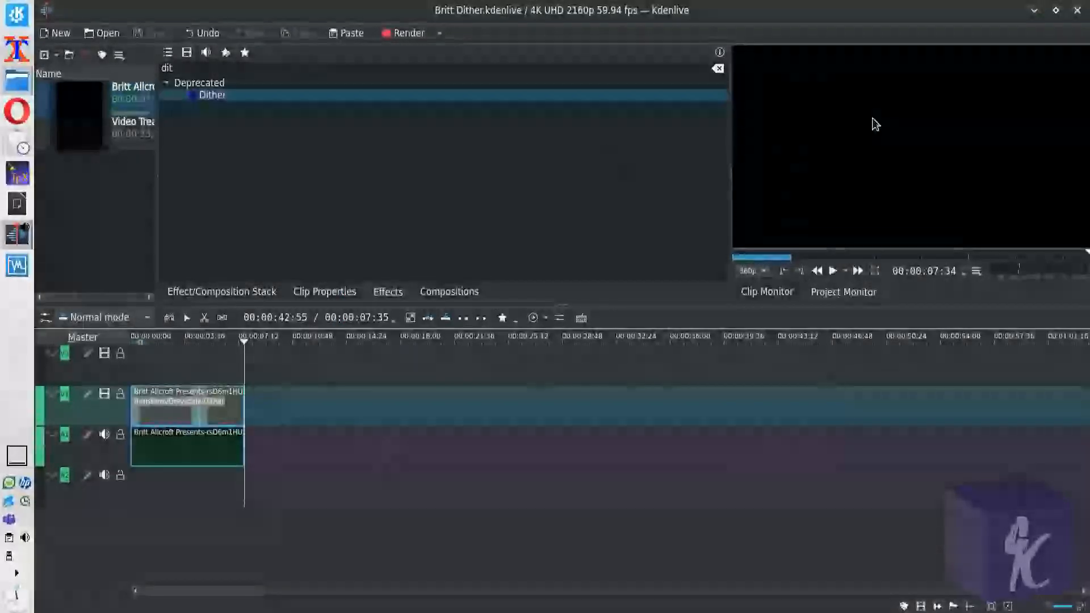
- Close Kdenlive and the Dolphin file manager, and launch Audacity
left_click(1075, 12)
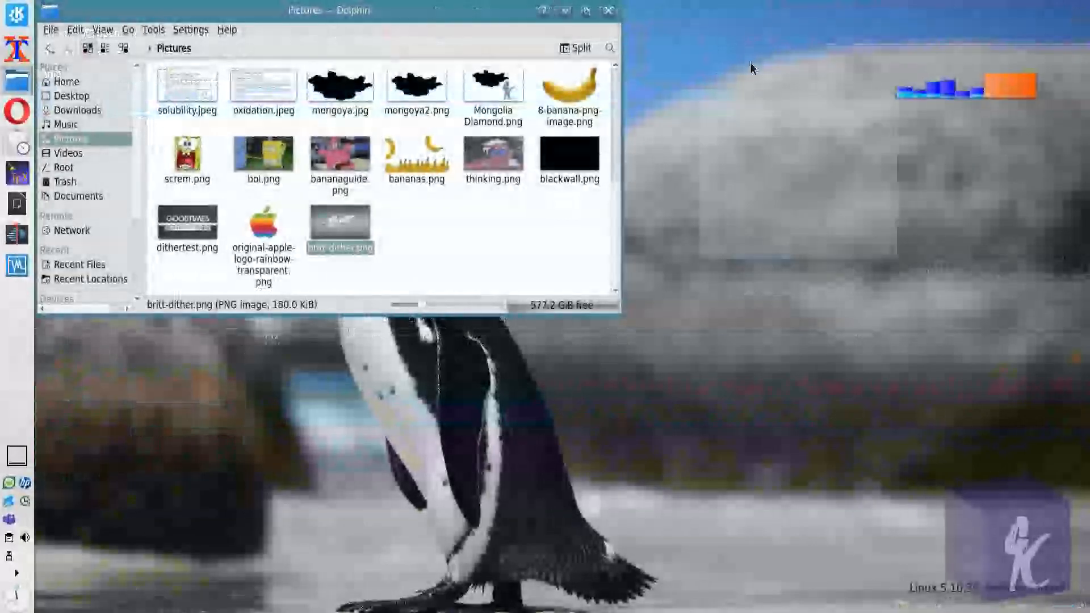
left_click(606, 13)
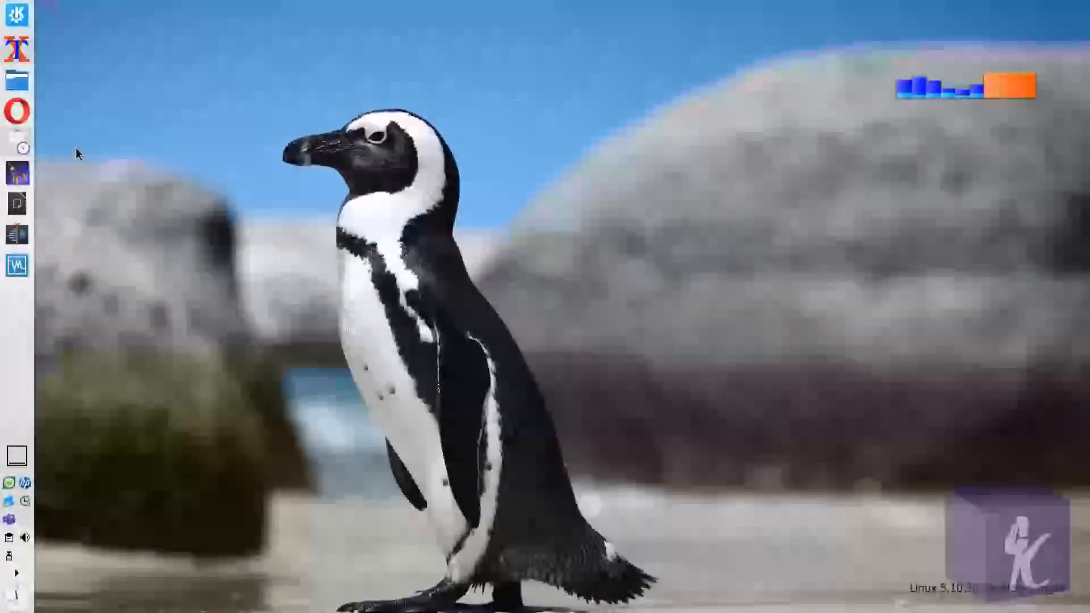
left_click(18, 17)
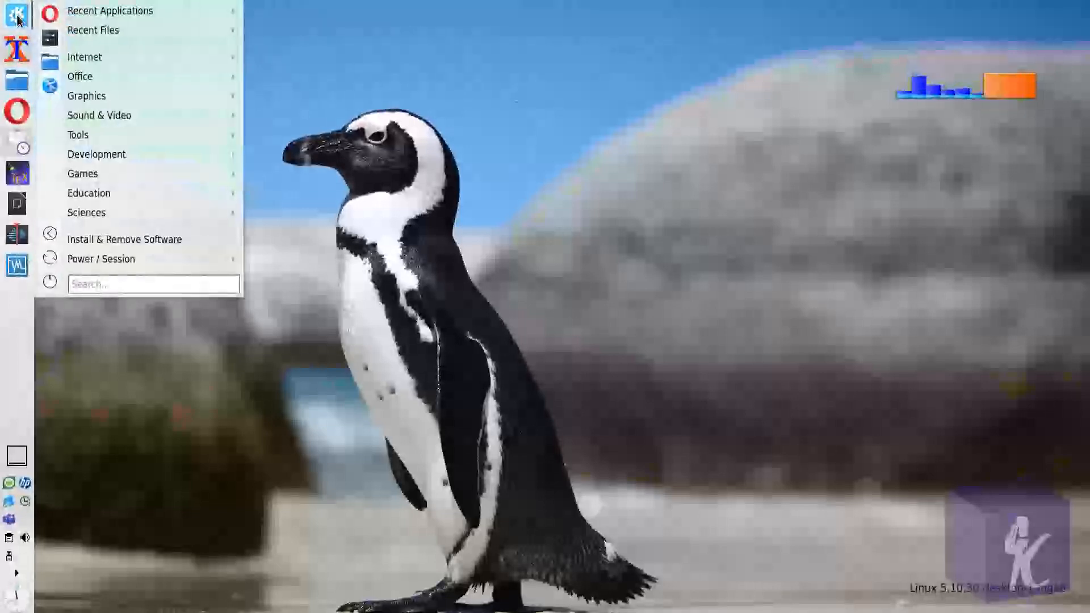
type("auda")
key("Return")
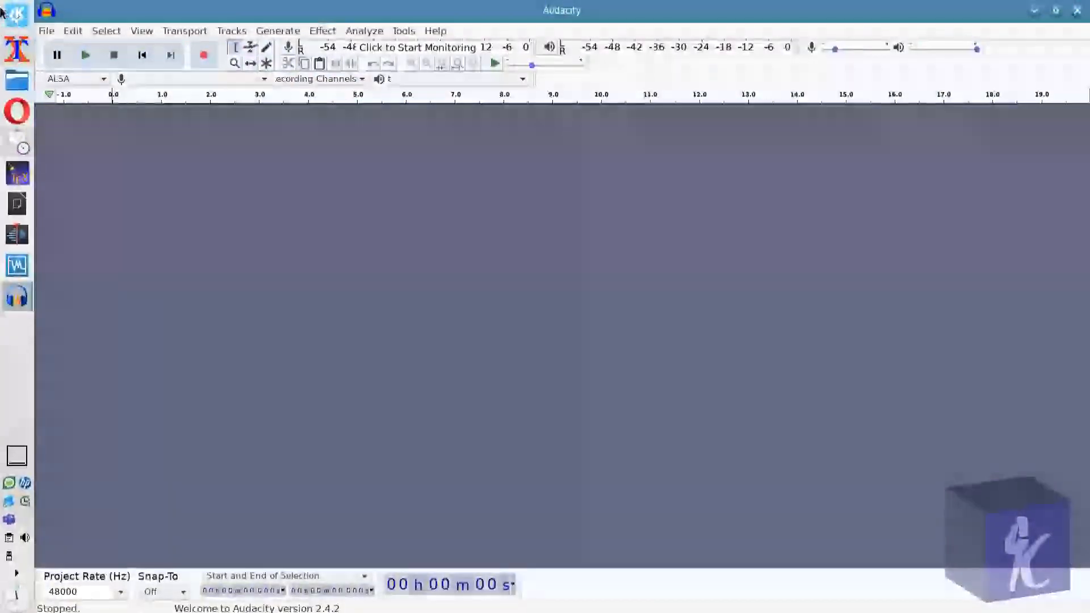
- Find the Britt Allcroft Presents video in the DudeThatLogo folder by searching for "ritt" and import its audio
left_click(46, 31)
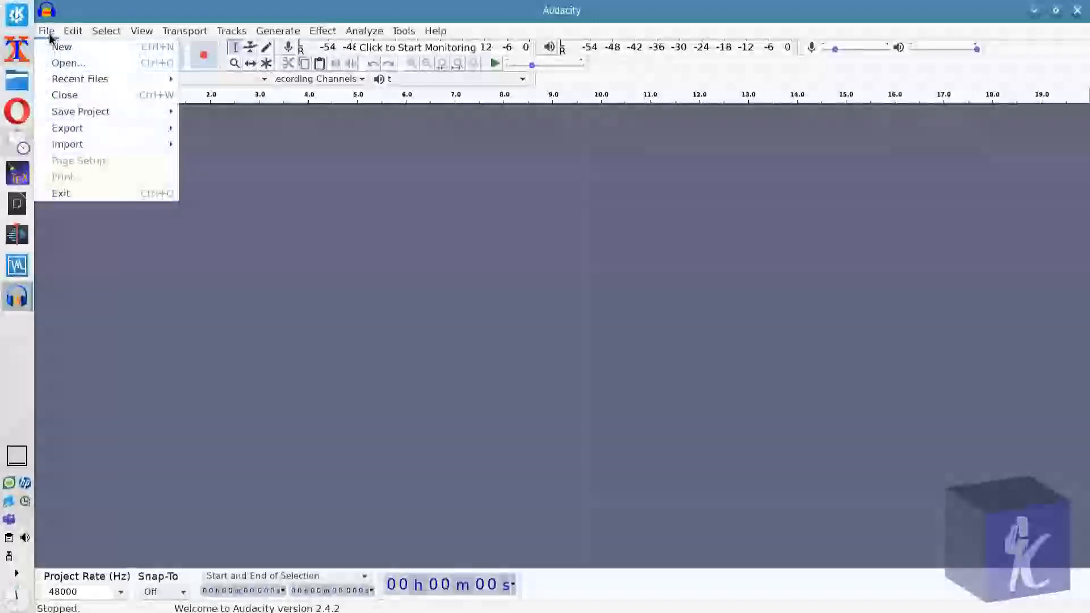
mouse_move(136, 143)
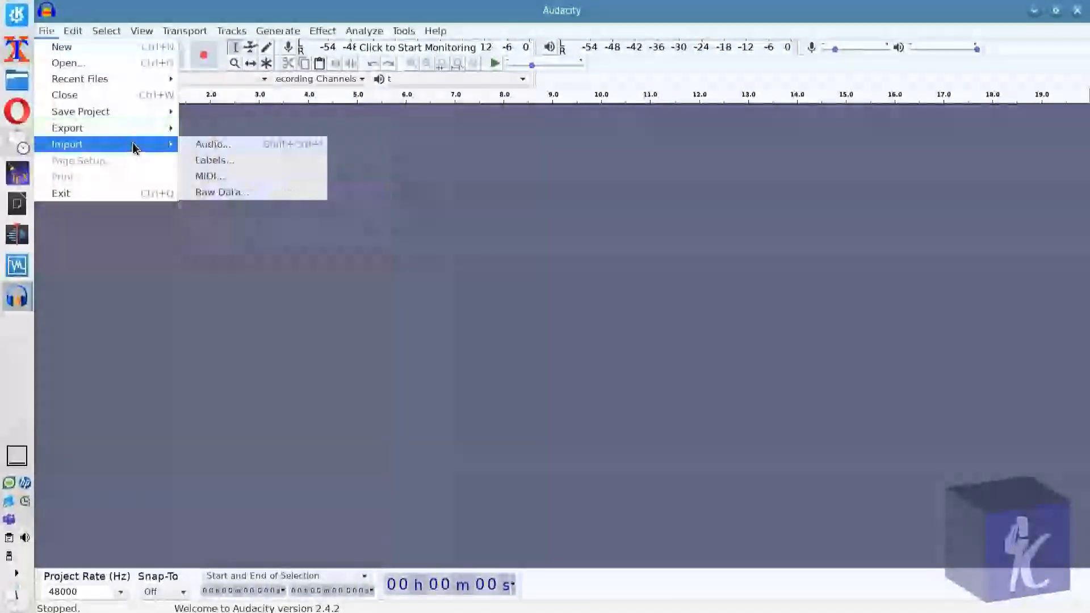
left_click(237, 148)
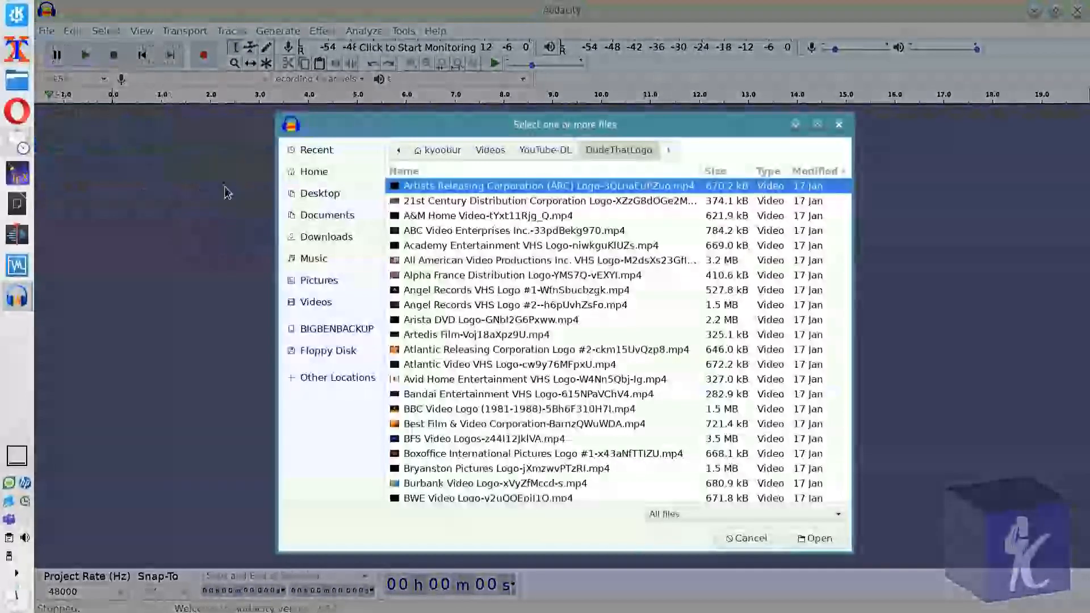
scroll(485, 428, "down", 2)
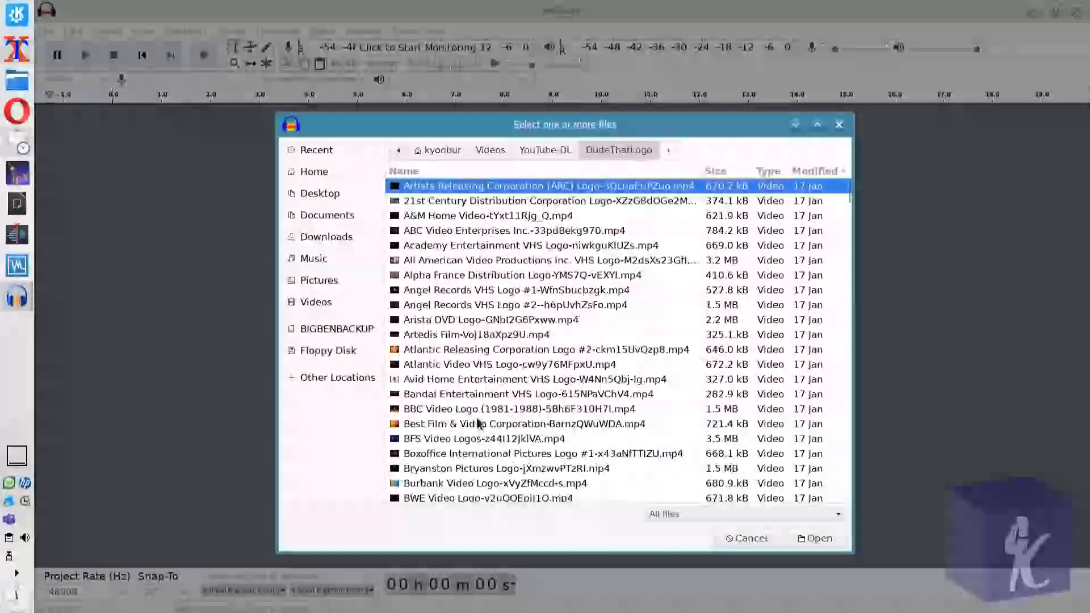
scroll(478, 423, "down", 10)
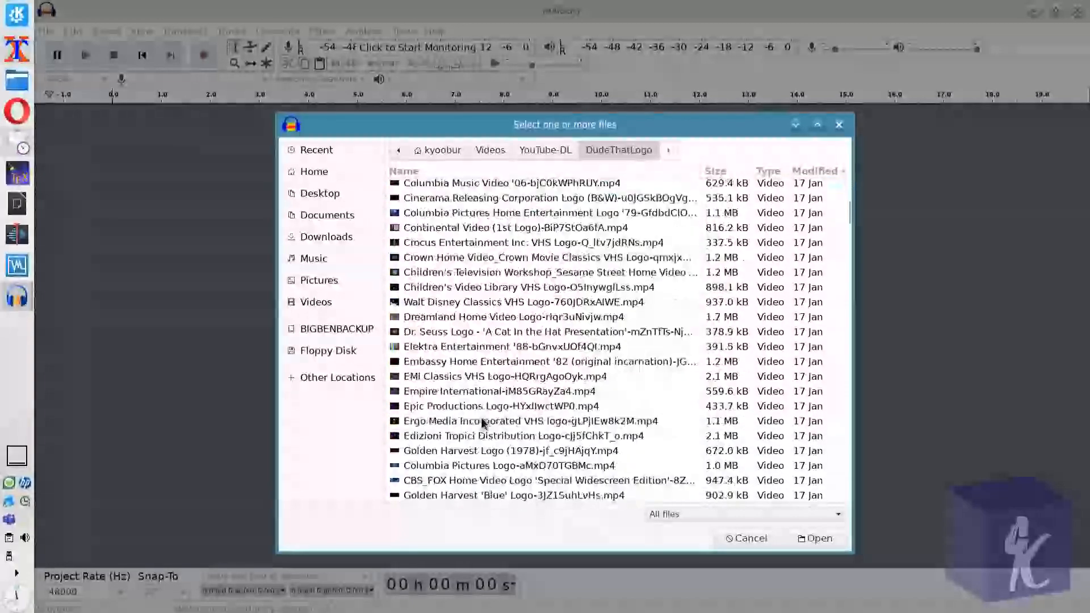
scroll(480, 423, "down", 12)
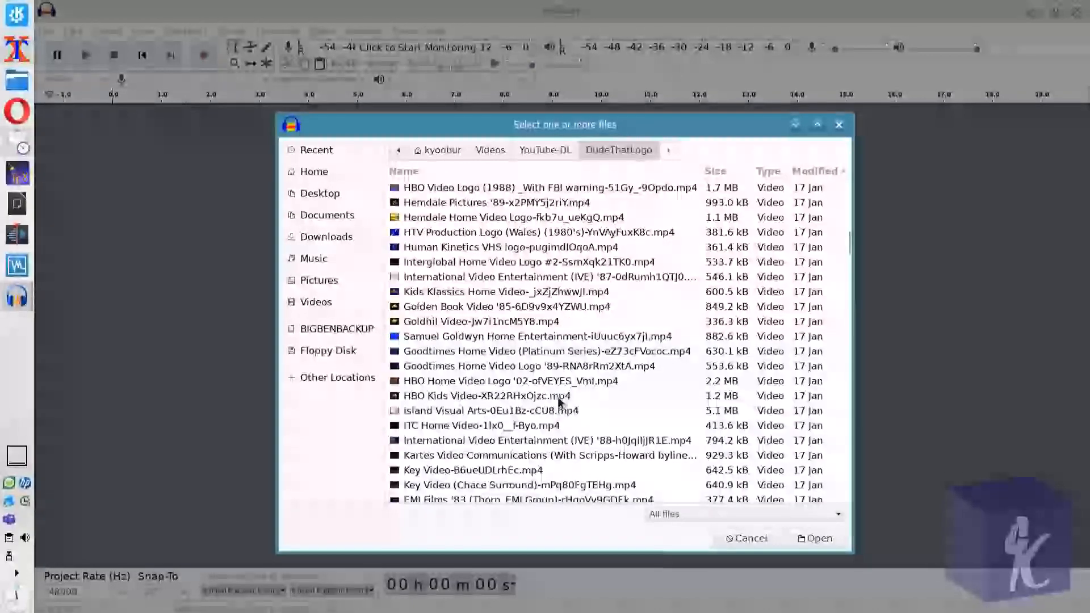
scroll(500, 343, "up", 15)
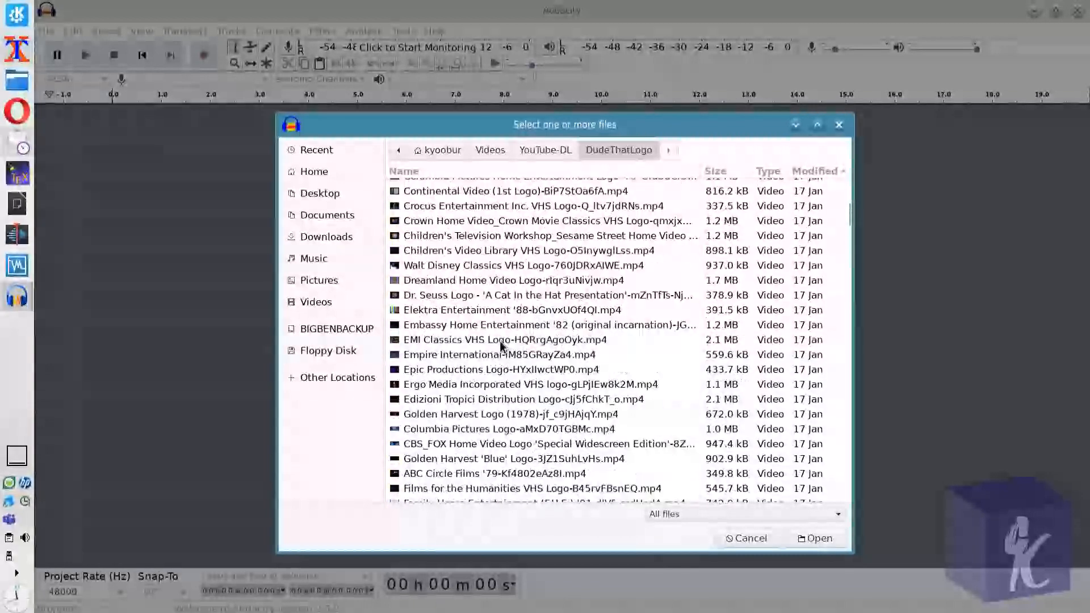
scroll(500, 346, "up", 3)
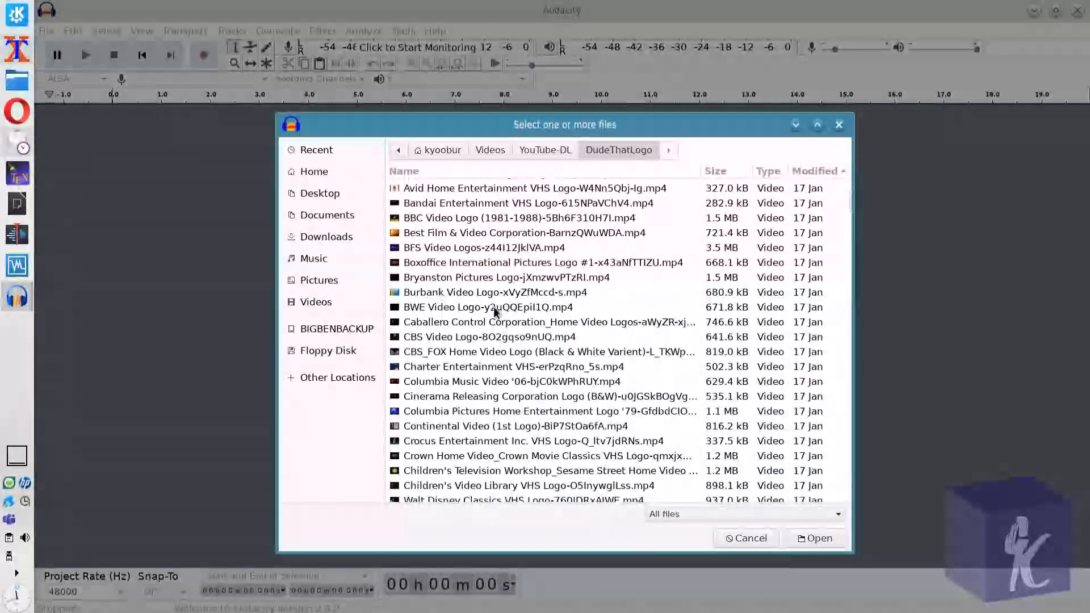
type("ritt")
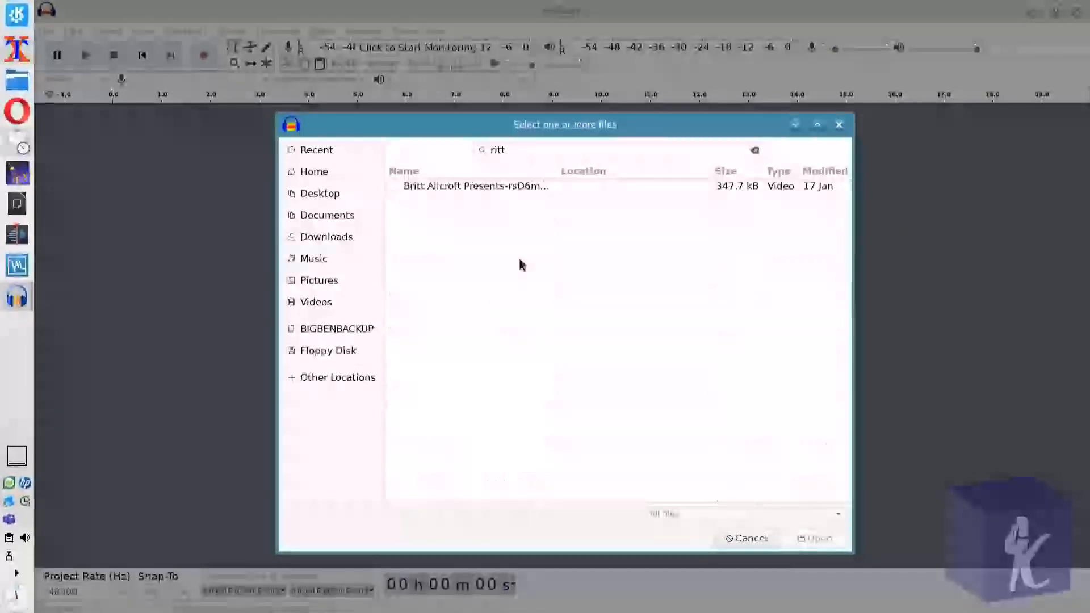
double_click(543, 187)
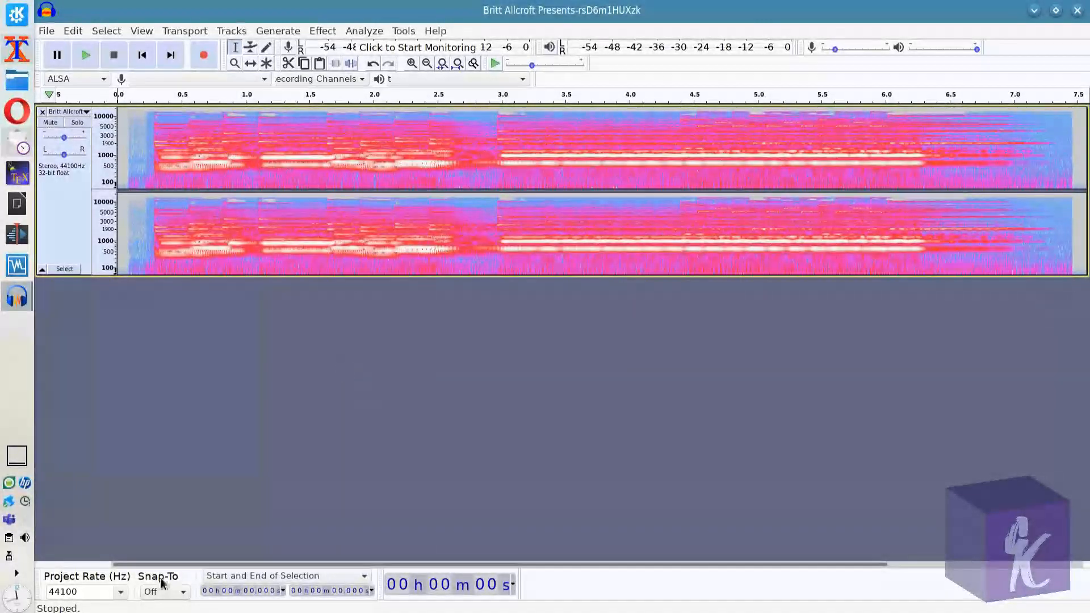
- Set the project rate to 48000 Hz
left_click(120, 594)
left_click(112, 466)
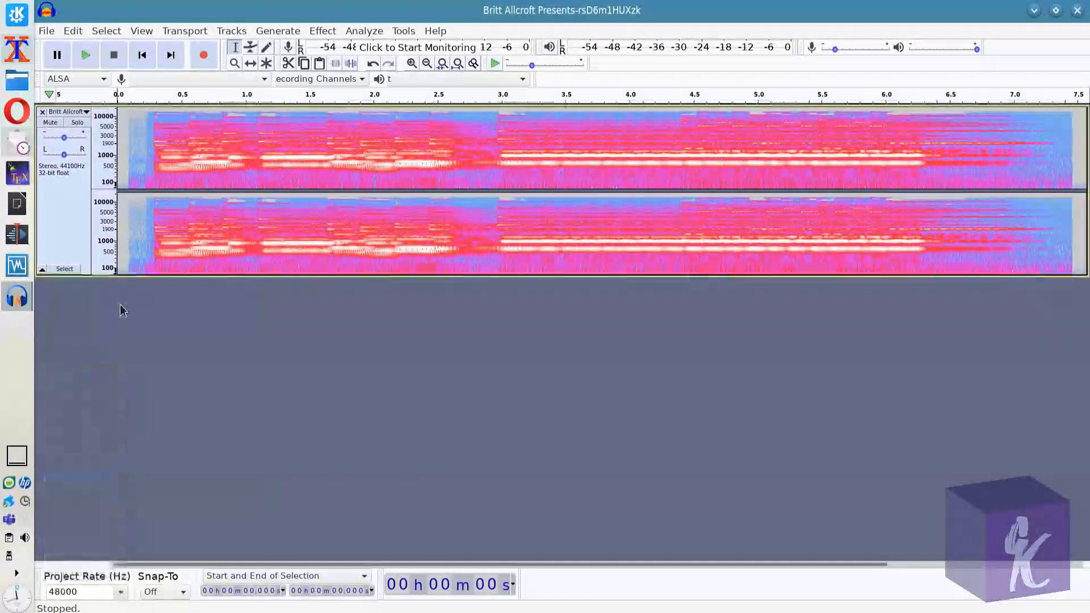
- Resample the entire imported stereo track to 8000 Hz and play the result
left_click(78, 231)
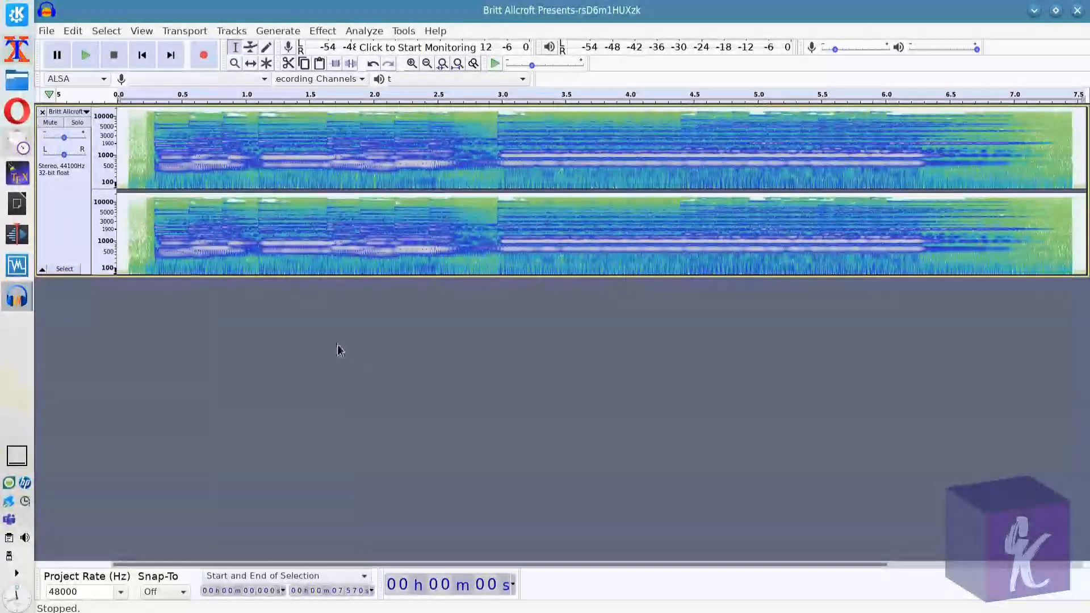
left_click(232, 31)
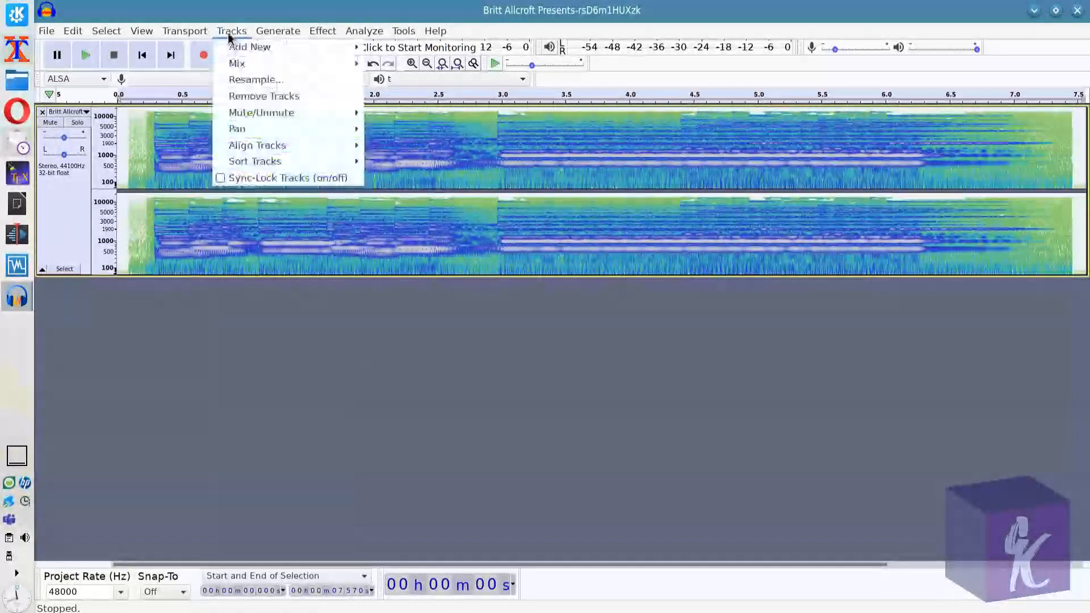
left_click(254, 80)
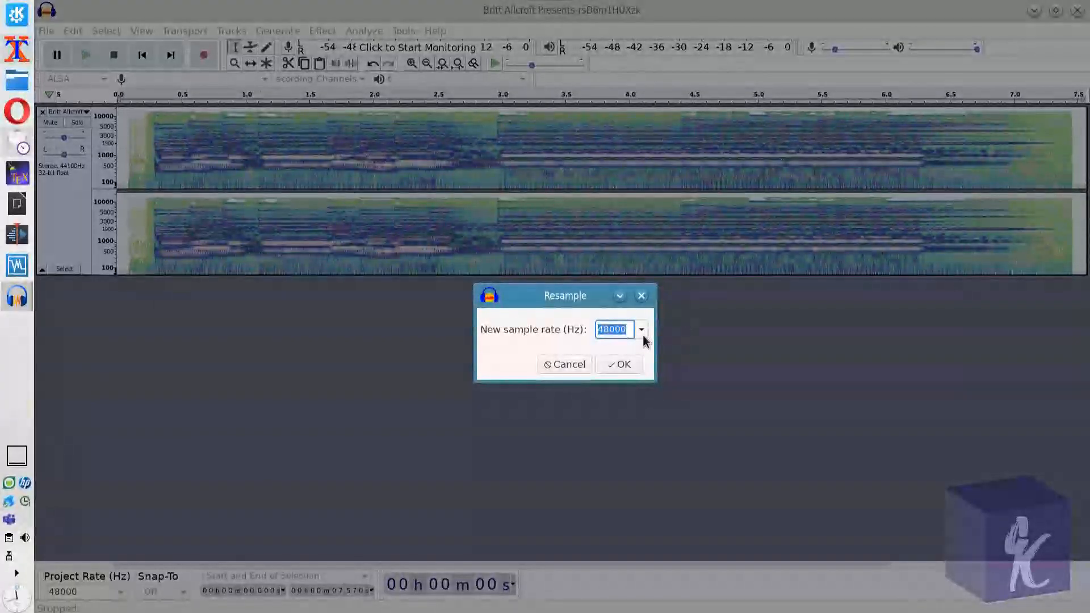
left_click(641, 330)
left_click(618, 350)
left_click(605, 367)
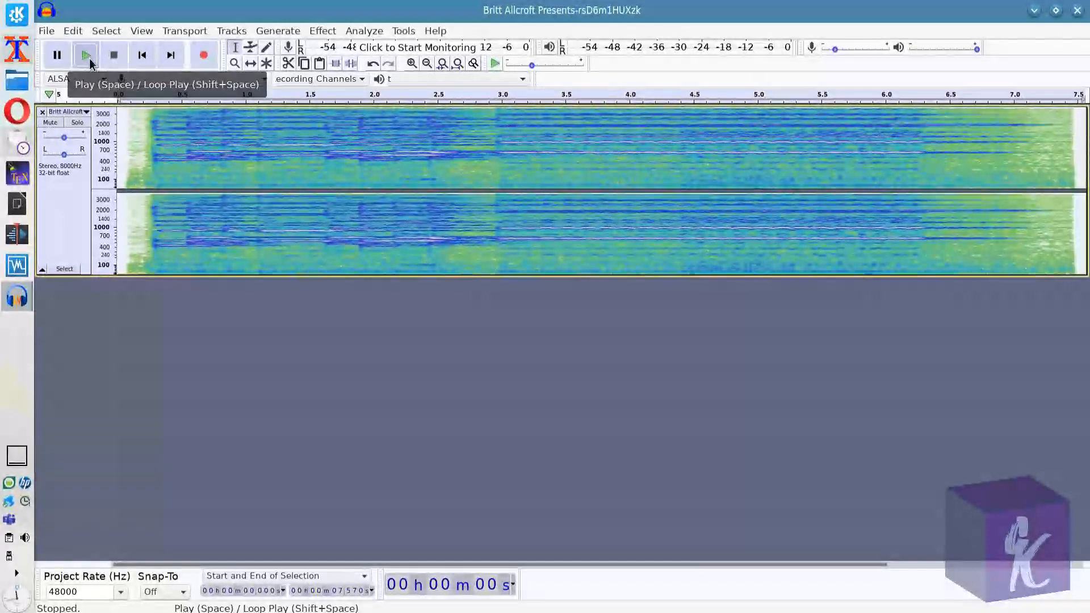
left_click(89, 59)
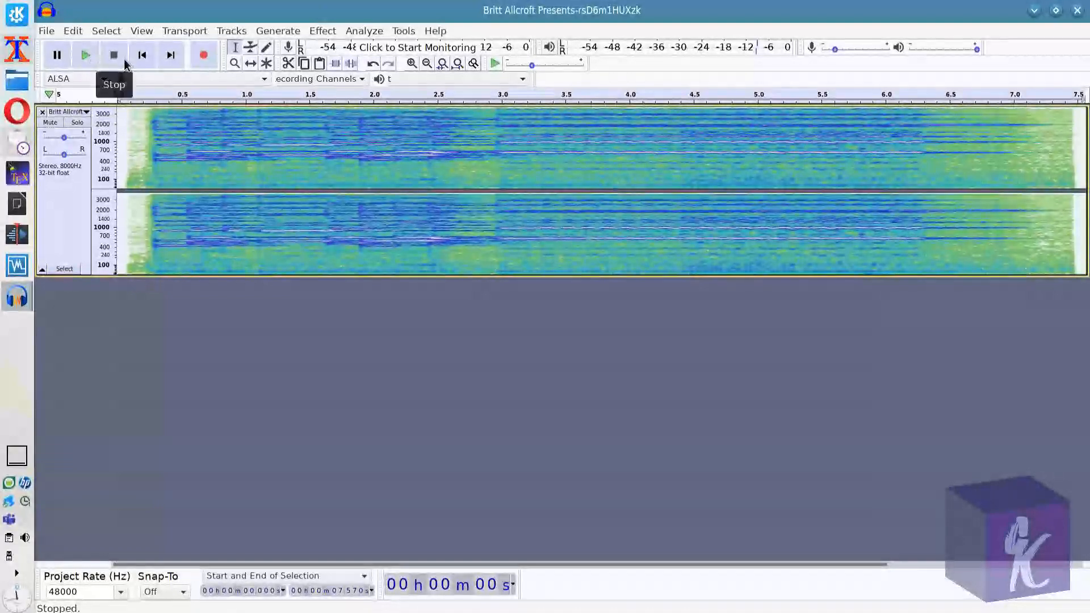
- Export the resampled audio as an Ogg Vorbis file named Britt 8000 in the Music folder
left_click(47, 32)
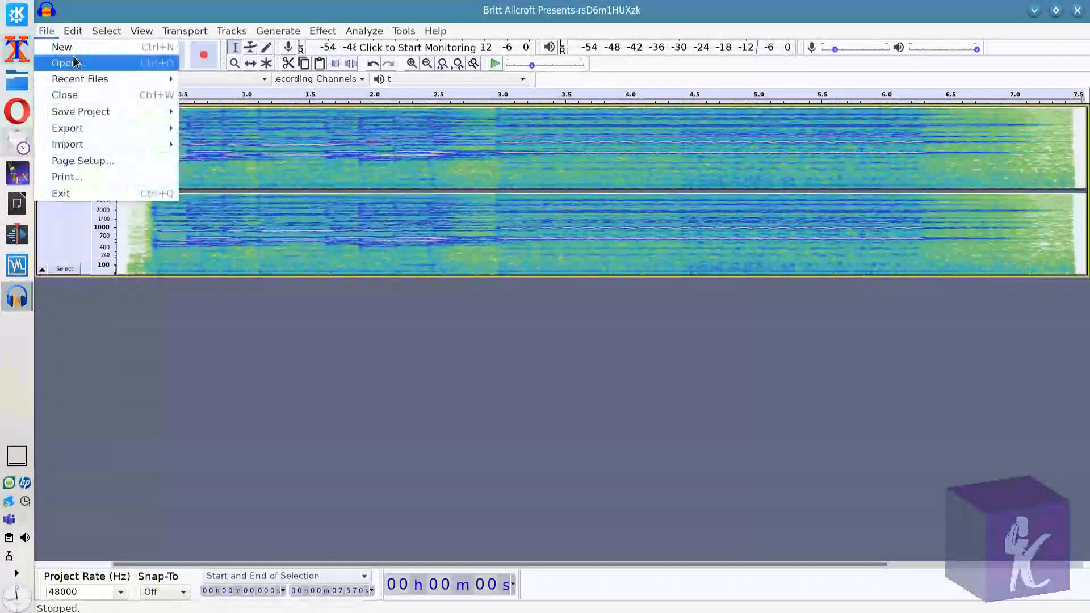
mouse_move(85, 128)
left_click(267, 161)
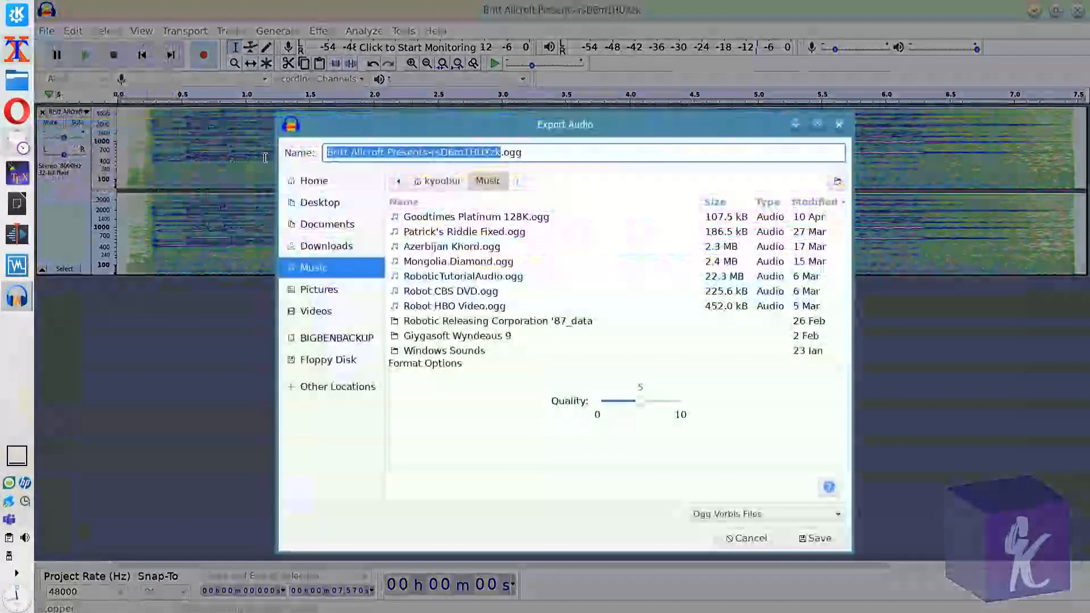
type("Britt ")
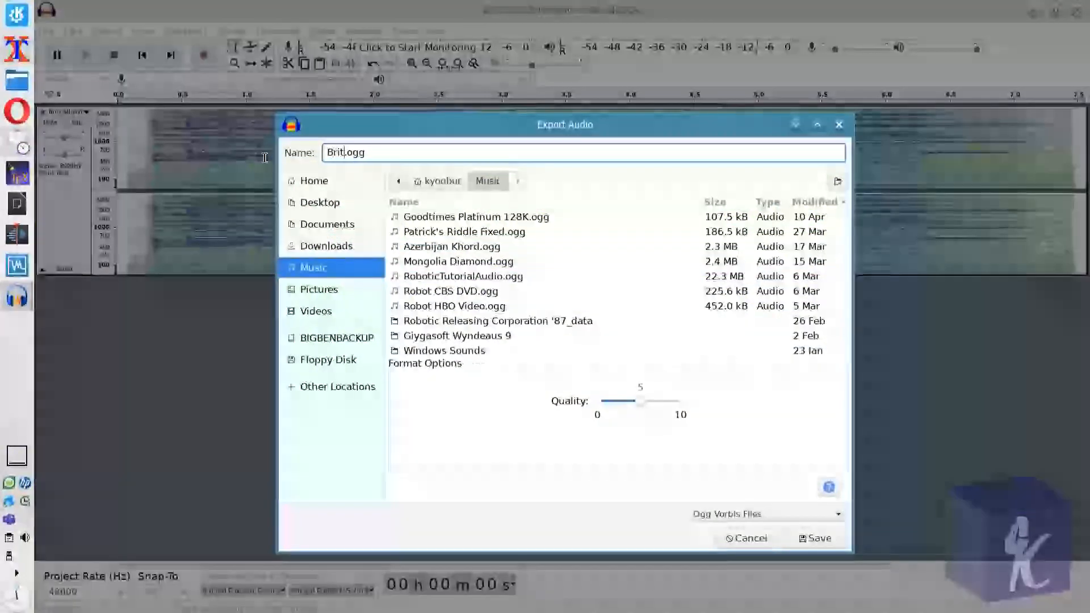
type("Di")
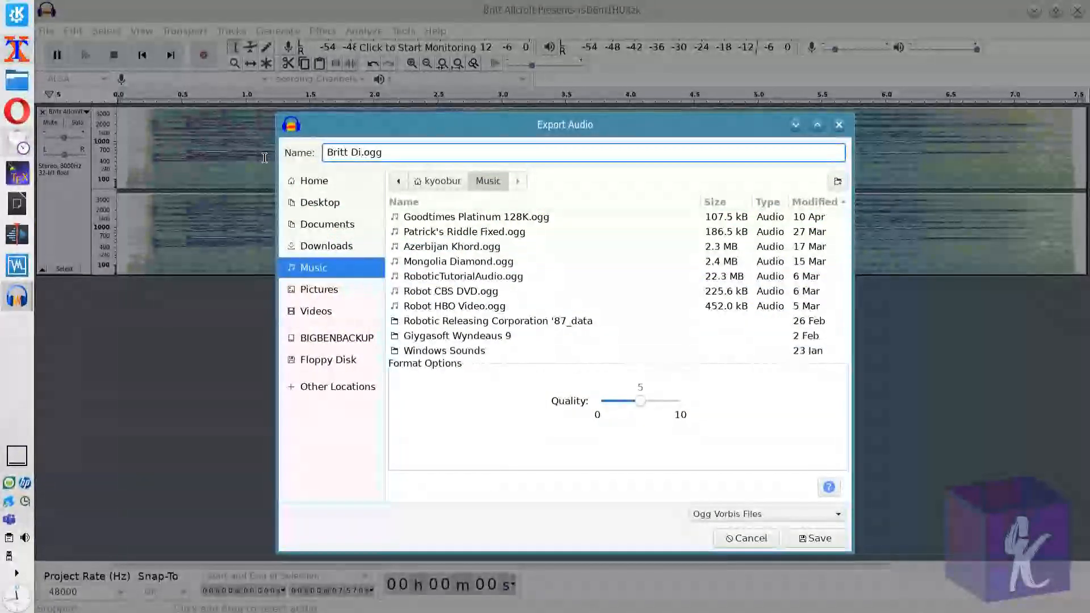
key("BackSpace")
key("BackSpace")
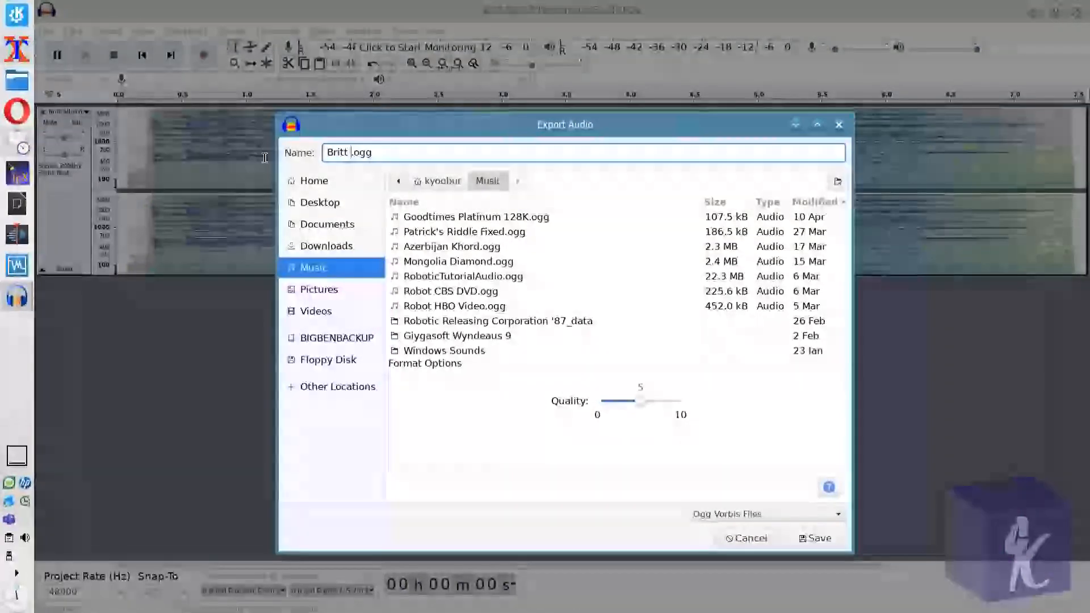
type("8000")
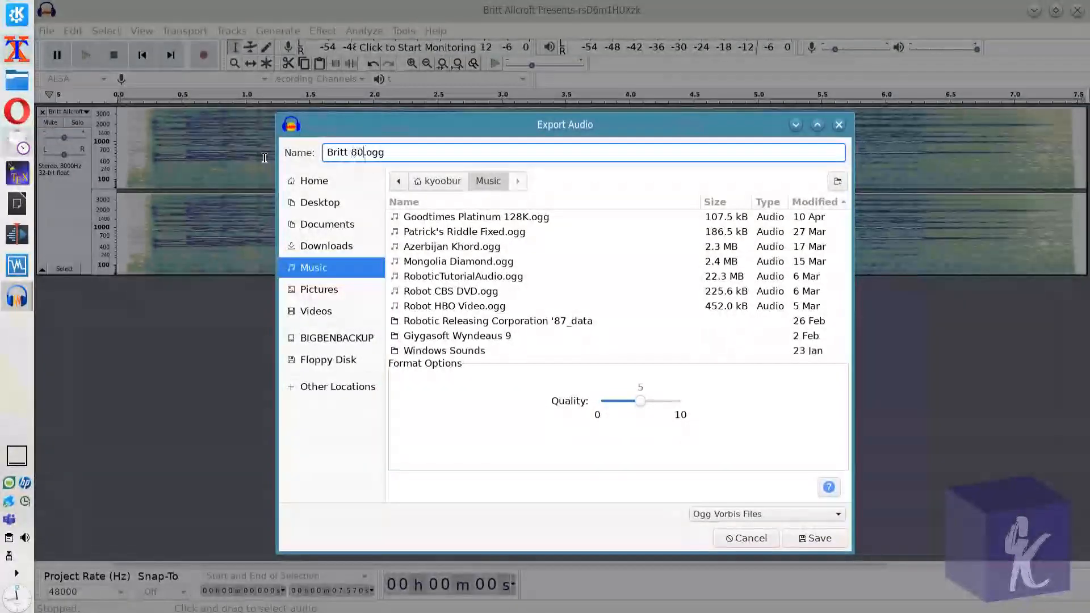
key("Return")
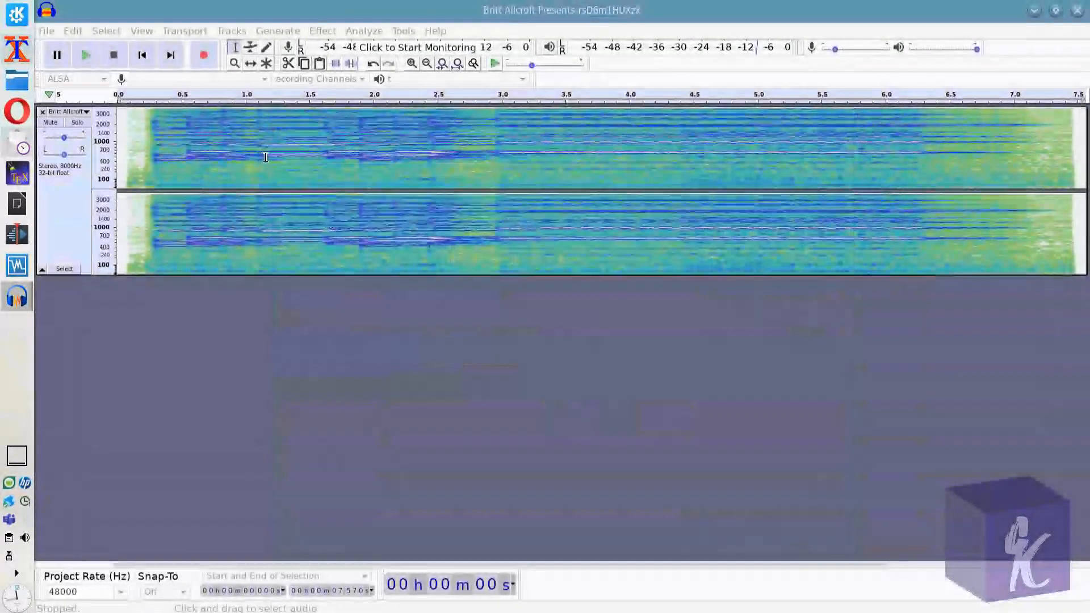